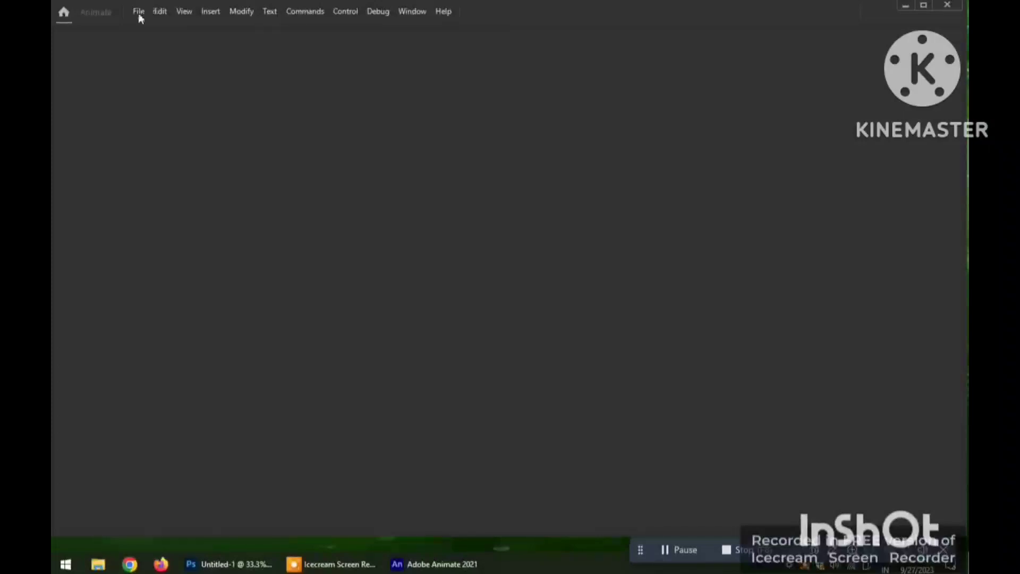
- Create a new 640 x 480 Standard character animation document at 30 fps for ActionScript 3.0
click(139, 17)
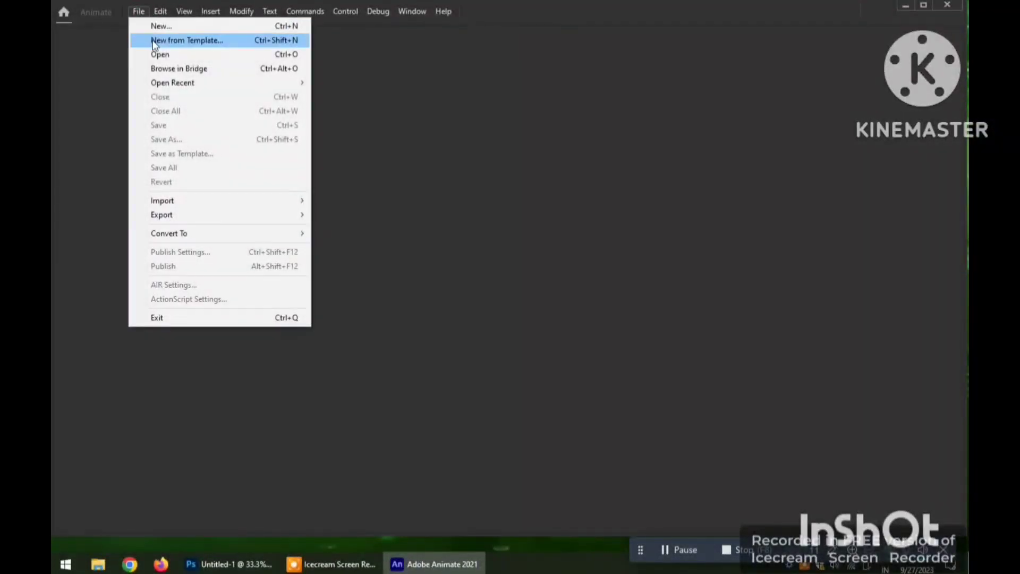
click(175, 28)
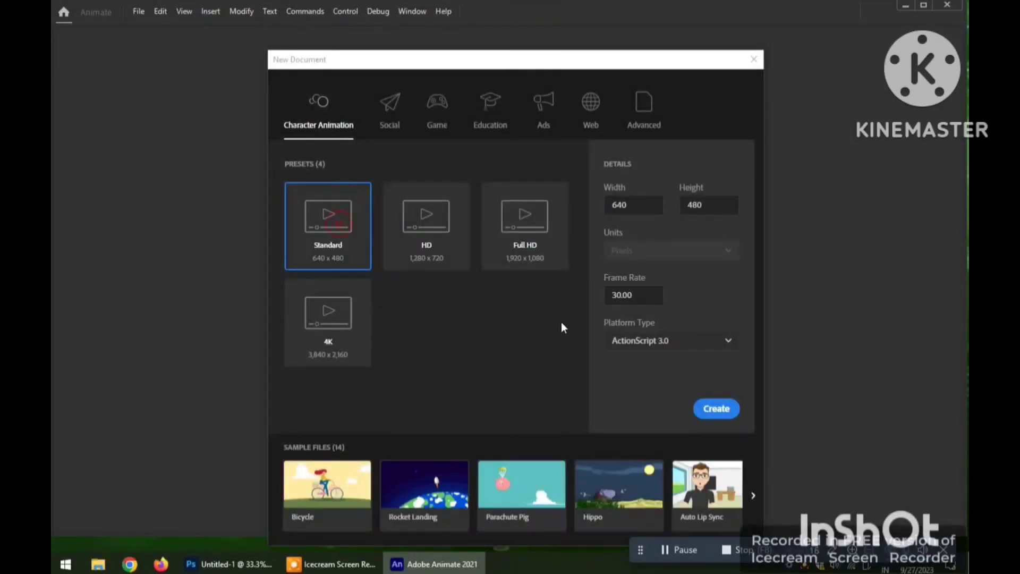
click(712, 401)
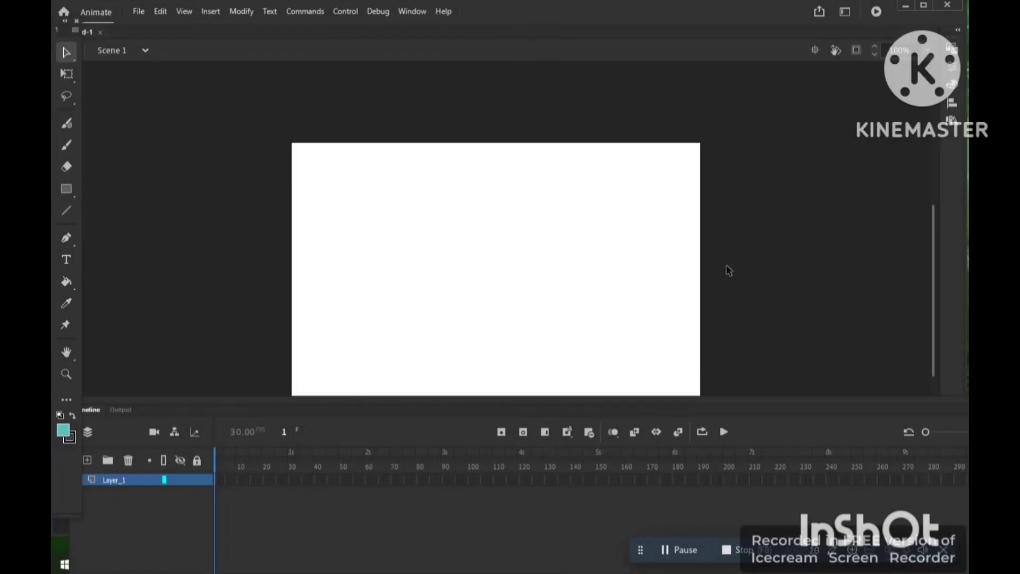
scroll(726, 268, down, 3)
scroll(728, 271, up, 3)
scroll(728, 270, down, 3)
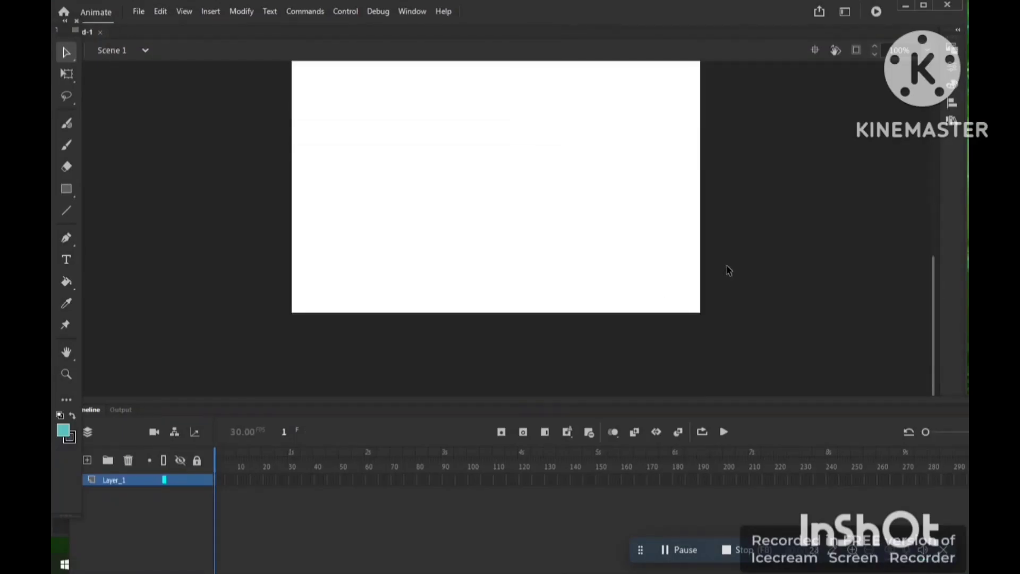
- Switch to Photoshop, place the lake landscape JPG from the desktop into the blank document, and open the placed layer's contents for editing
click(909, 1)
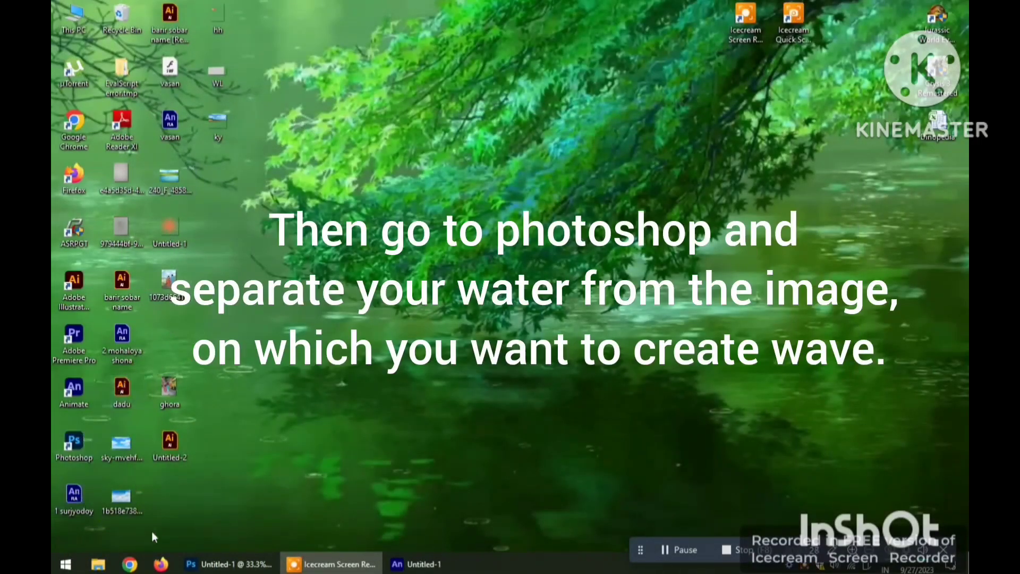
drag(167, 181, 361, 237)
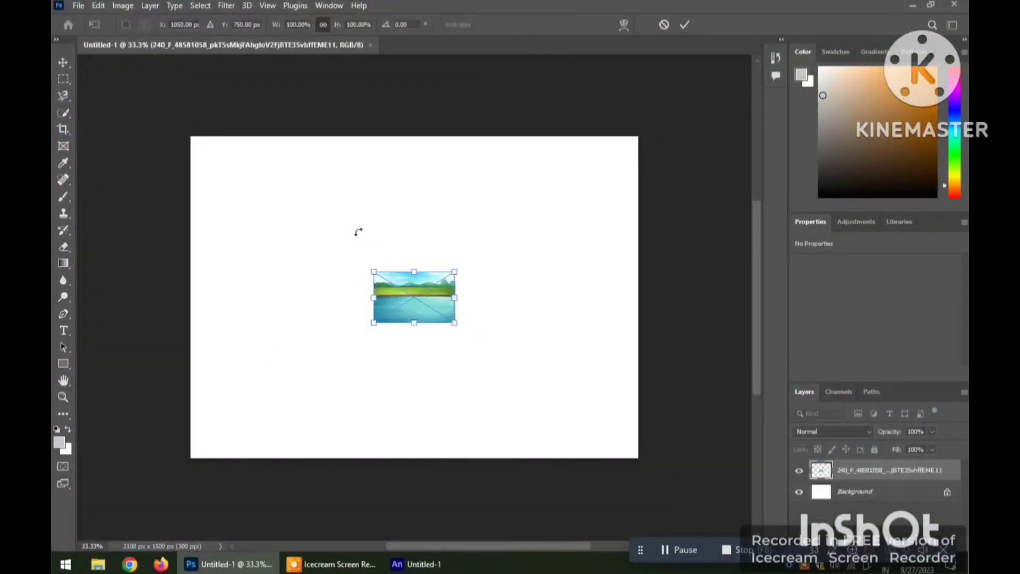
click(684, 25)
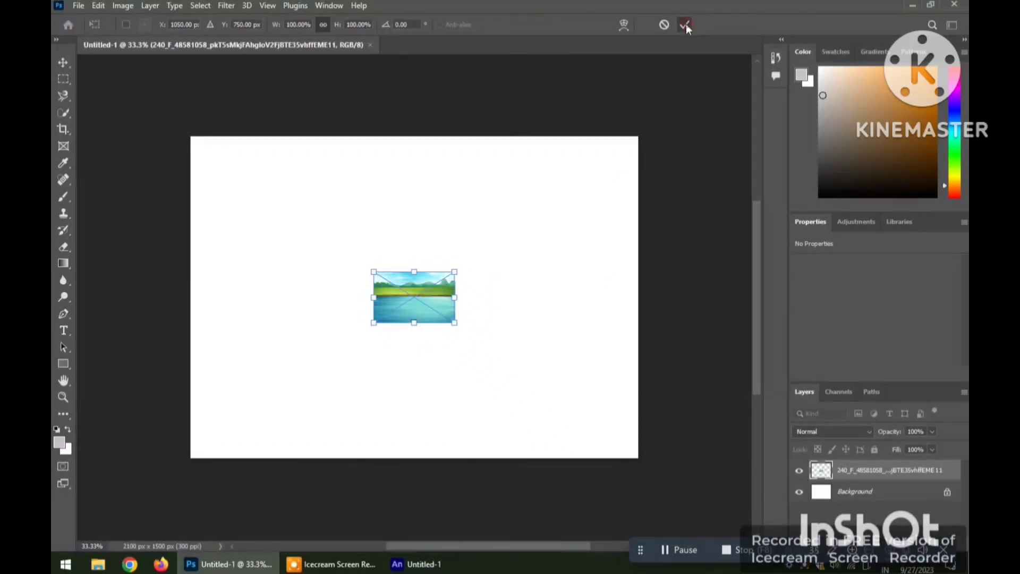
double_click(820, 470)
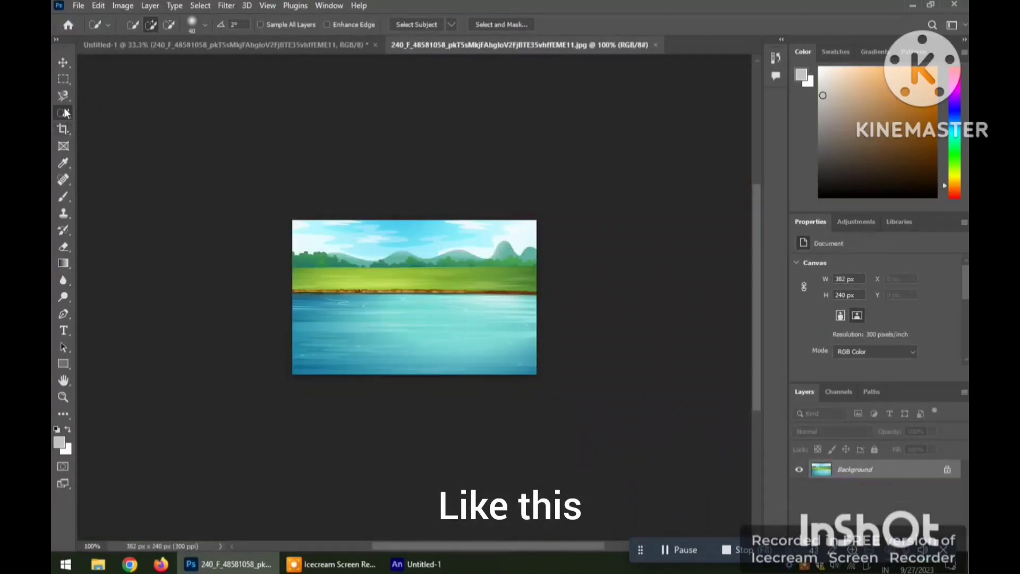
- Select only the water with Quick Selection, subtracting the spill on the shore, and copy it to a new layer
click(382, 327)
drag(382, 327, 298, 302)
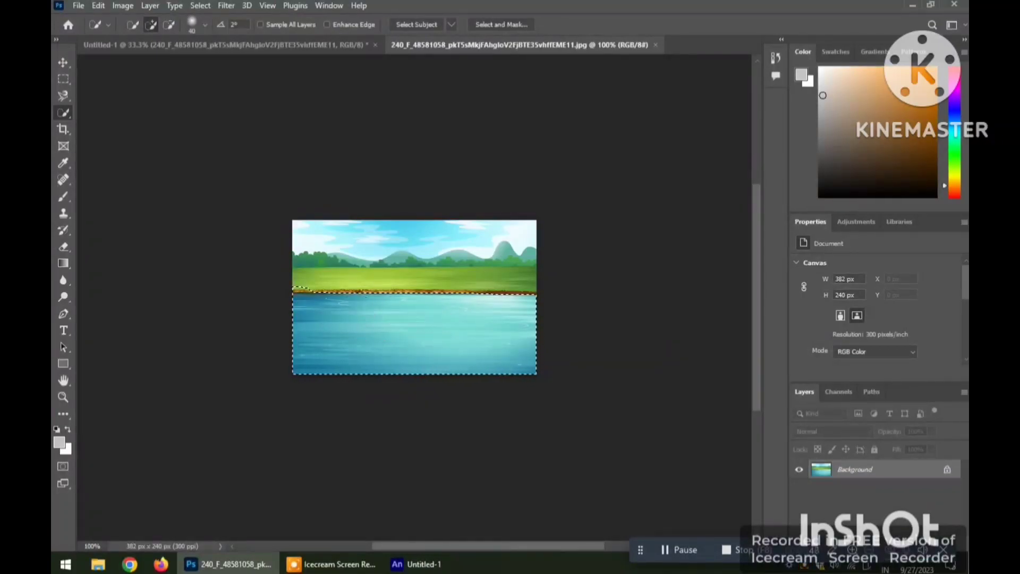
click(169, 24)
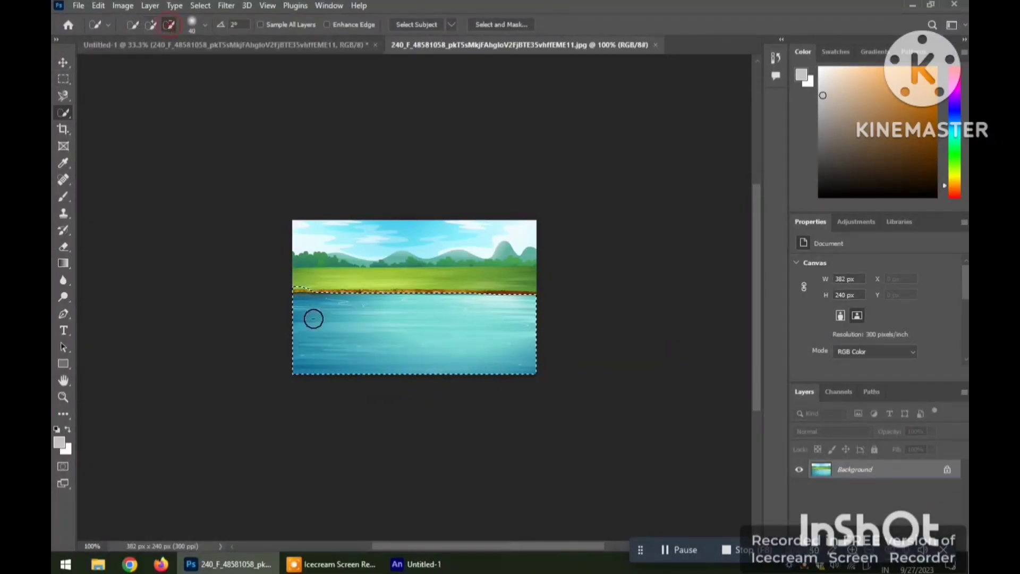
drag(289, 278, 293, 278)
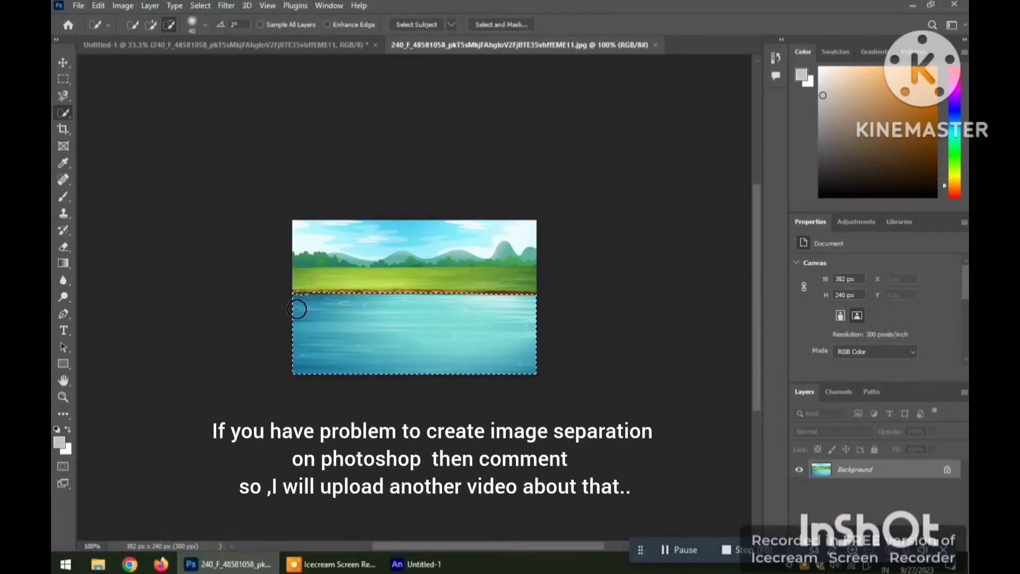
click(151, 25)
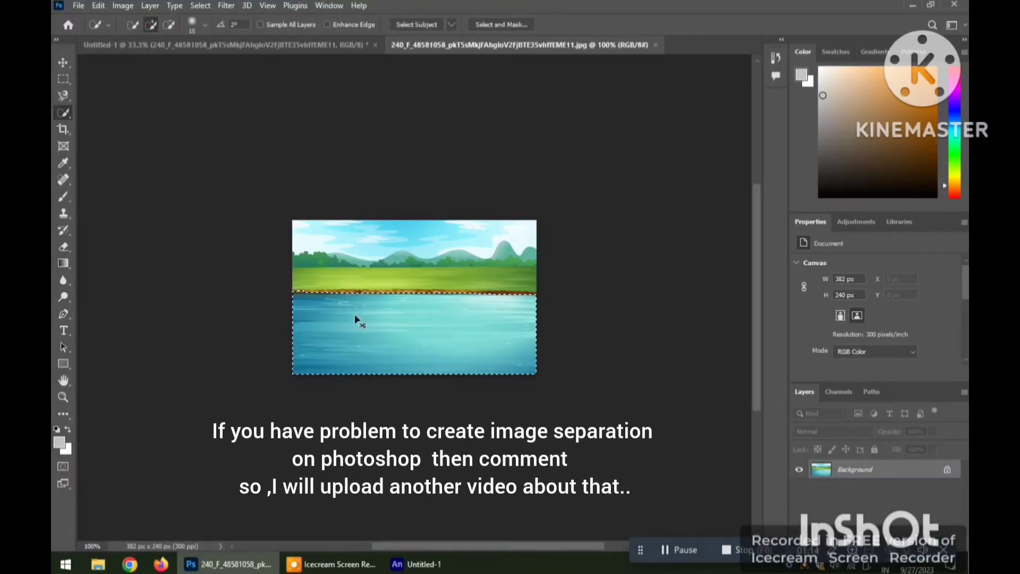
key(ctrl+j)
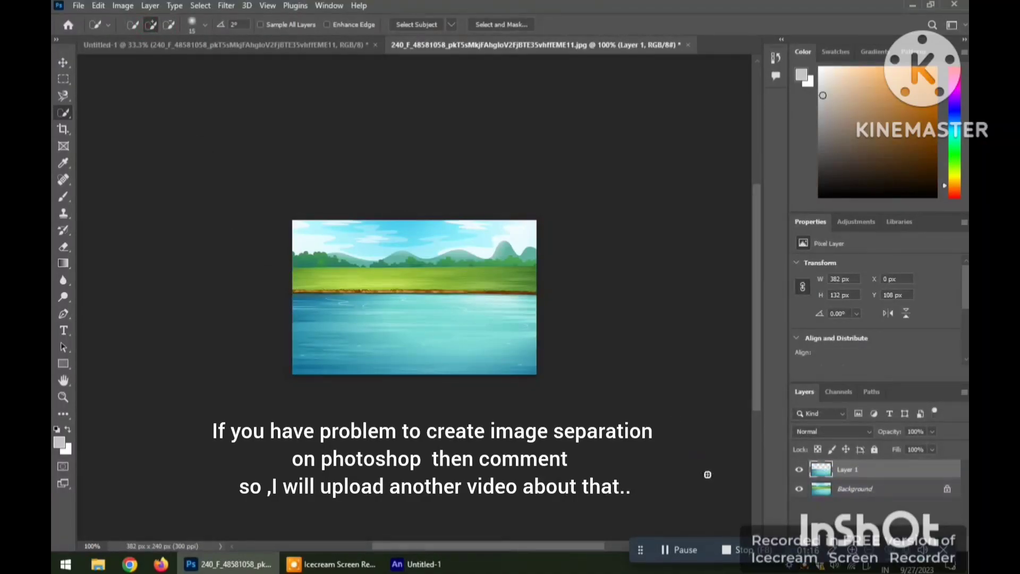
click(799, 488)
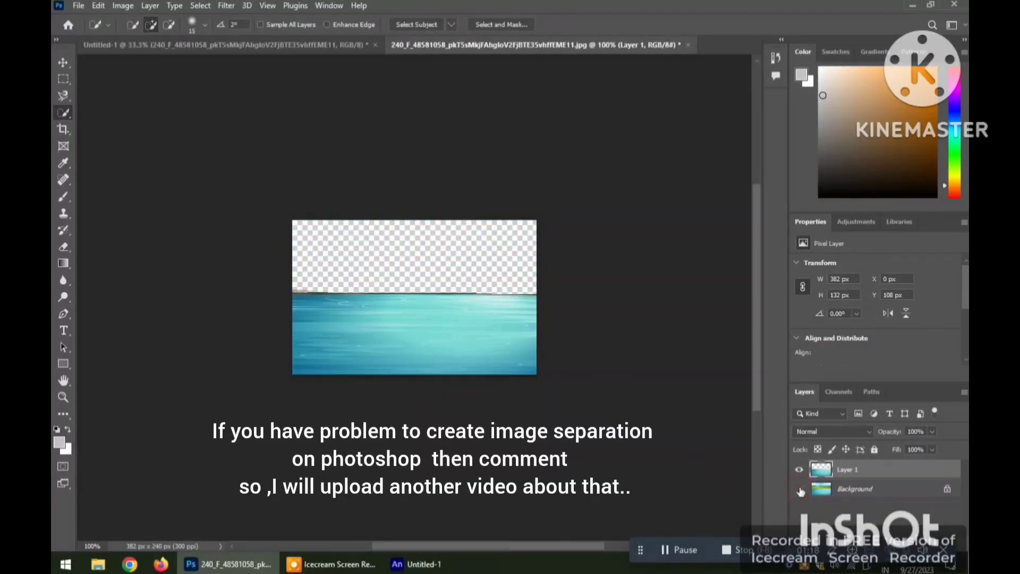
click(799, 489)
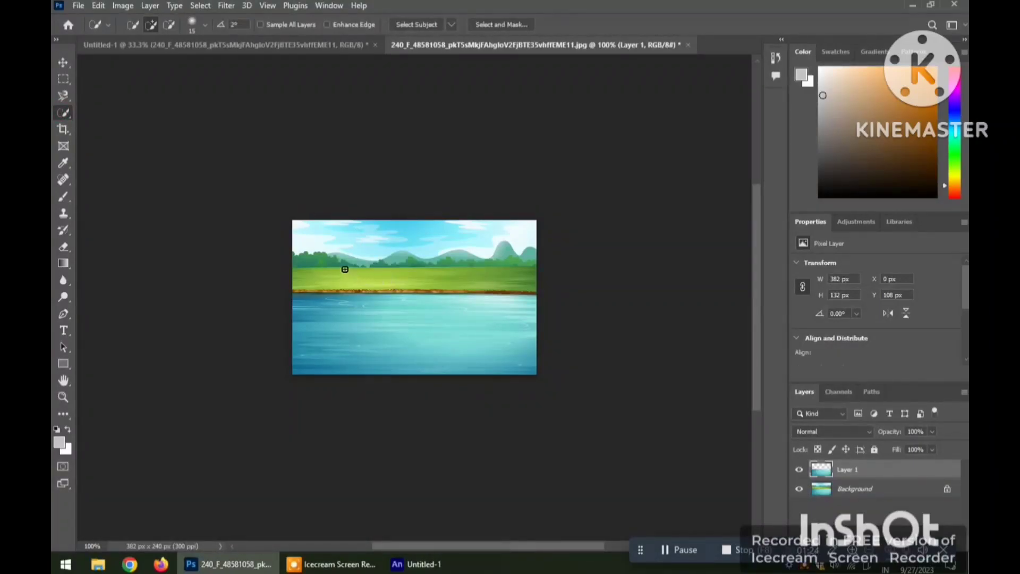
- Select the sky, hills and grass bank on the Background layer with Quick Selection and copy them to a new layer
click(883, 484)
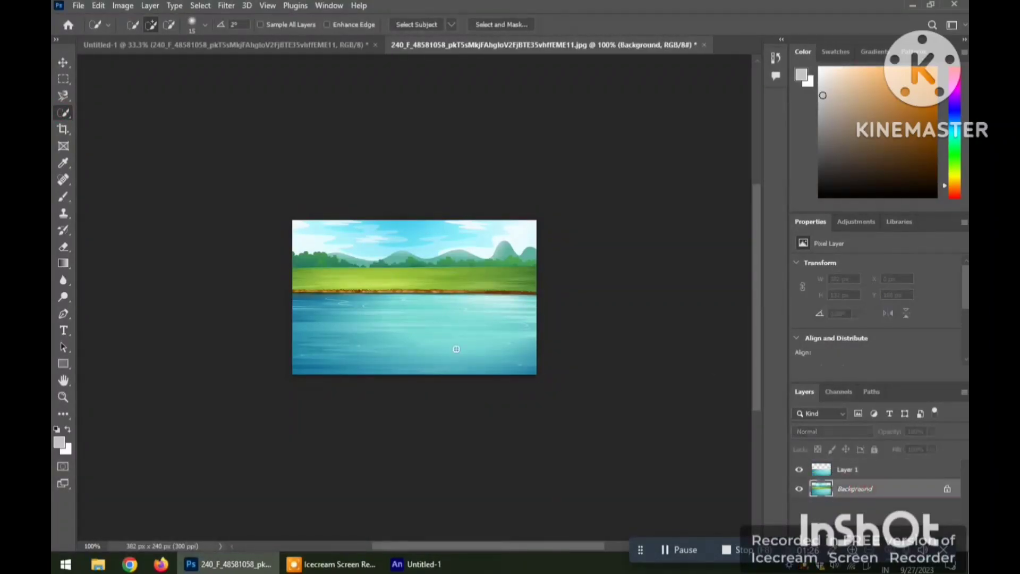
click(316, 269)
key(ctrl+plus)
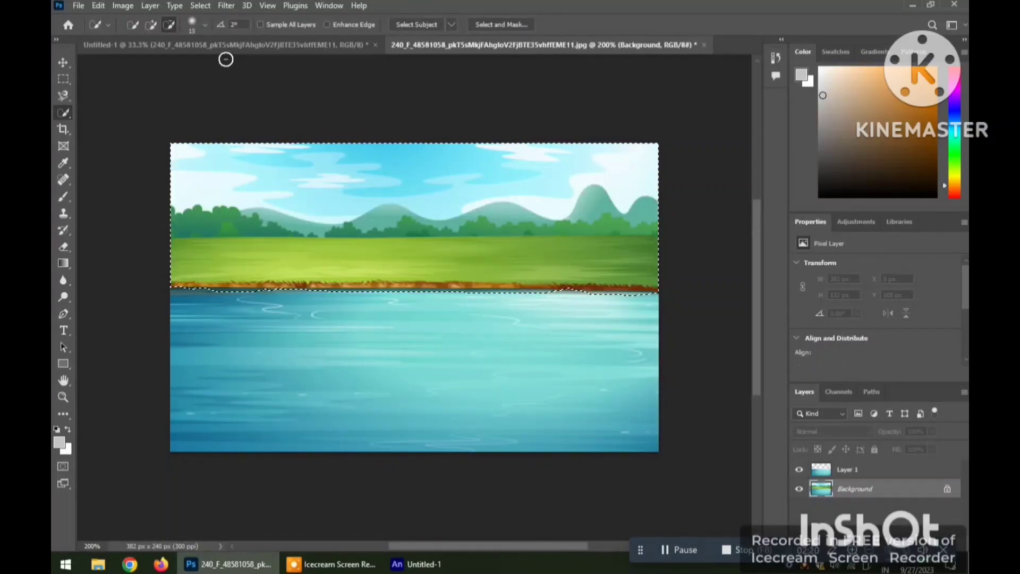
click(151, 25)
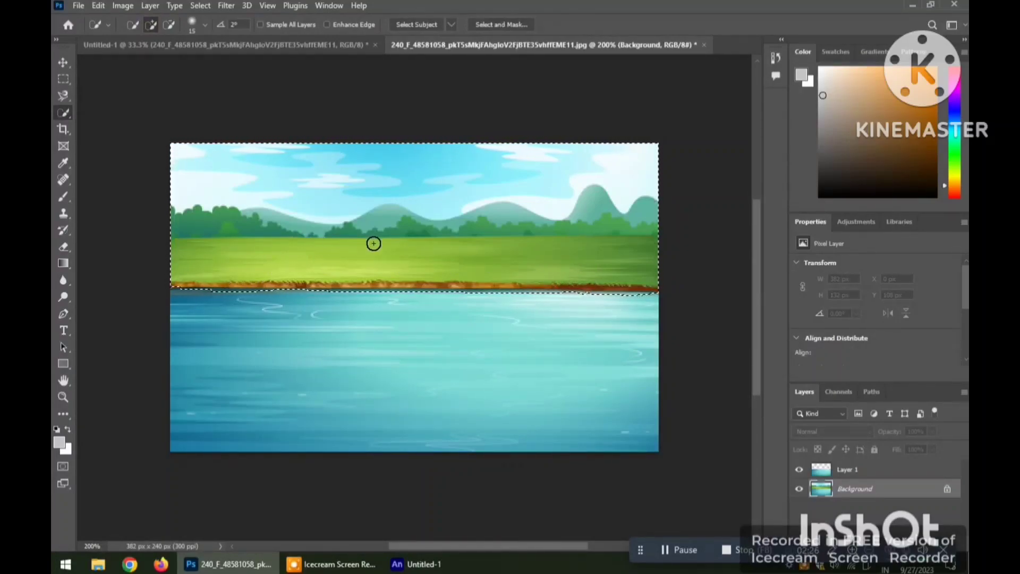
key(ctrl+j)
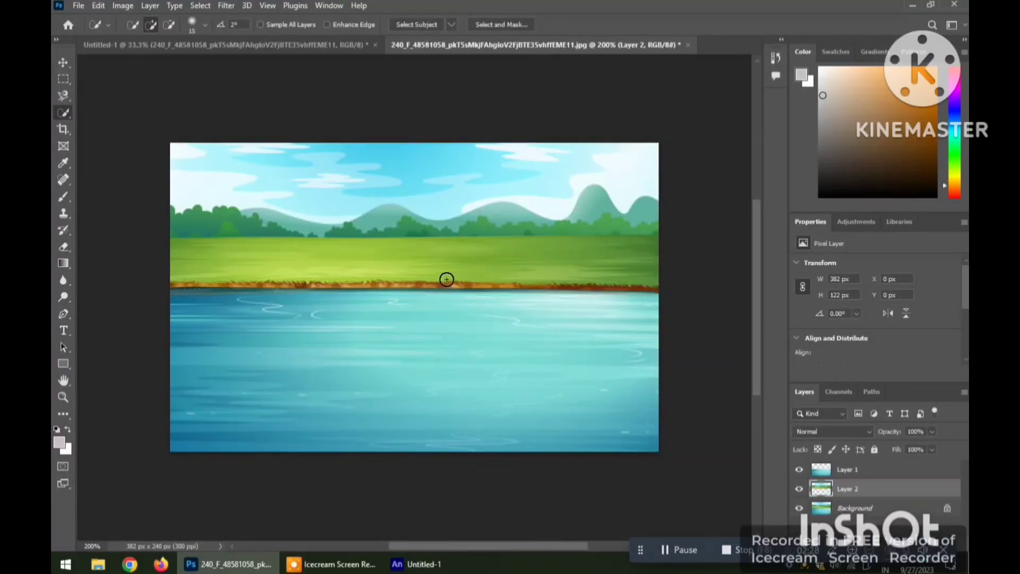
- Hide the Background and Layer 2, and export the water alone to the Desktop as a transparent PNG named water
click(798, 509)
click(798, 489)
click(78, 5)
mouse_move(131, 207)
click(364, 216)
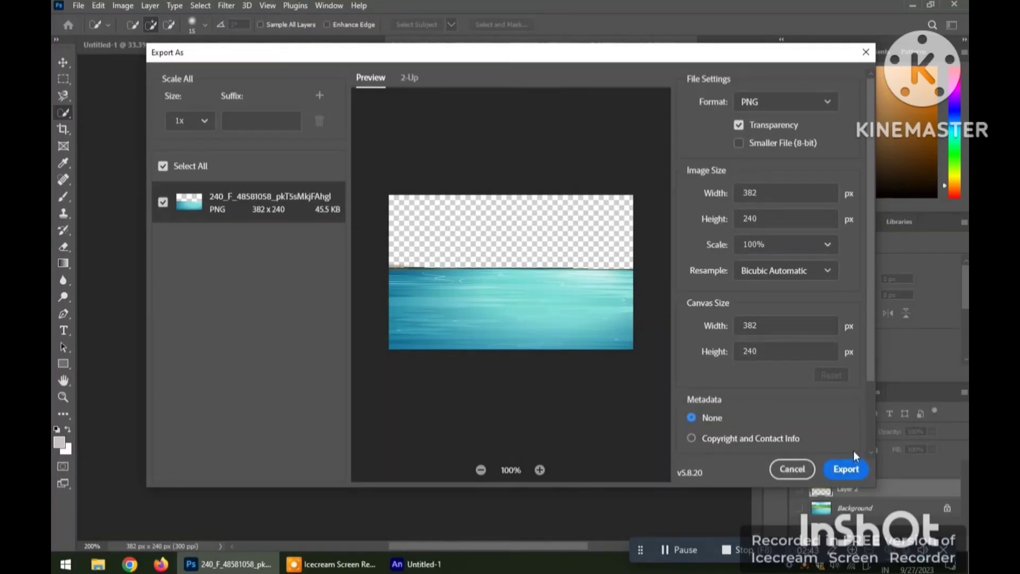
click(848, 478)
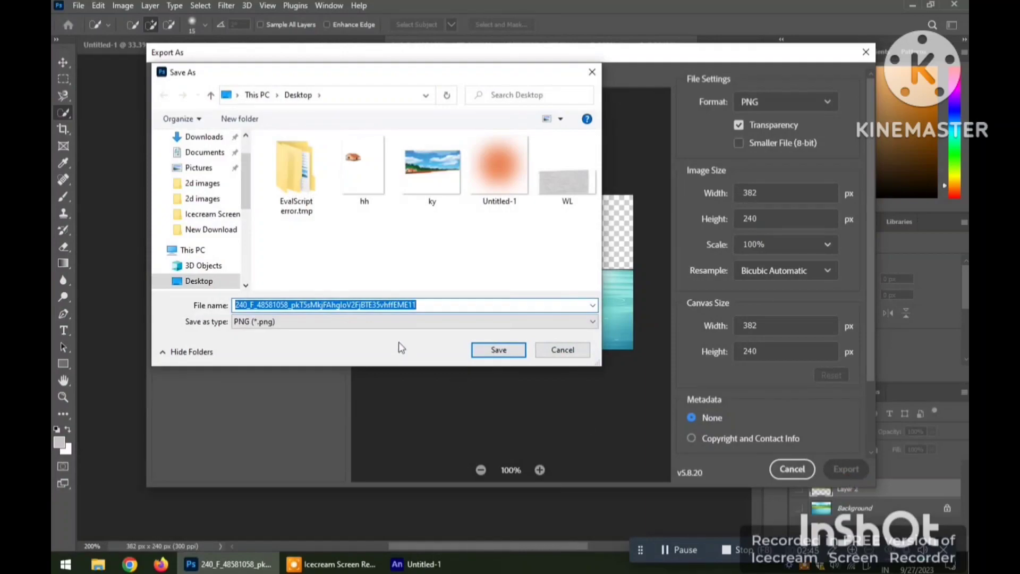
click(417, 308)
key(BackSpace)
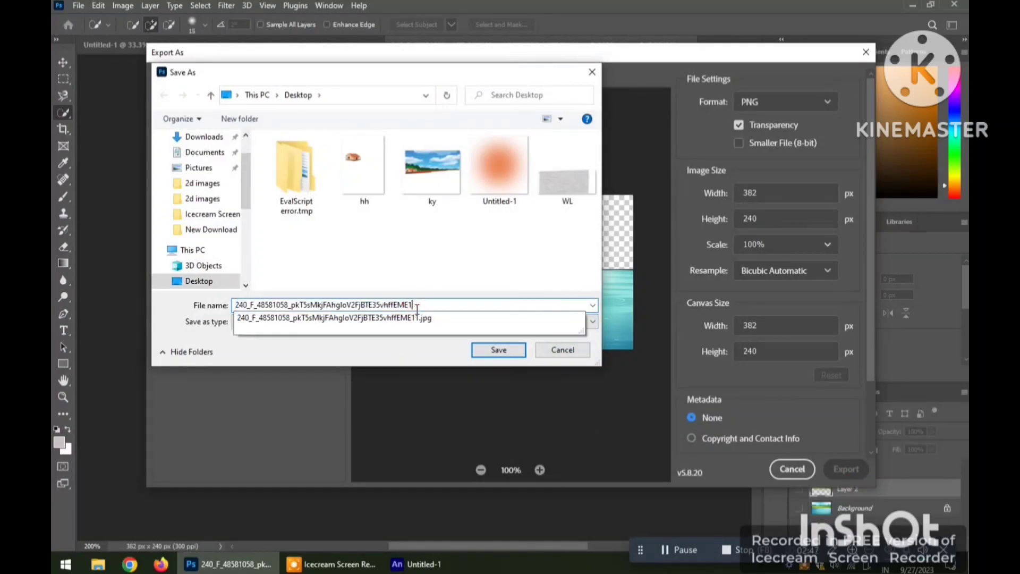
key(BackSpace)
key(BackSpace)
key(BackSpace)
key(BackSpace)
key(BackSpace)
key(BackSpace)
key(BackSpace)
key(BackSpace)
key(BackSpace)
key(BackSpace)
key(BackSpace)
key(BackSpace)
key(BackSpace)
key(BackSpace)
key(BackSpace)
key(BackSpace)
key(BackSpace)
key(BackSpace)
key(BackSpace)
key(BackSpace)
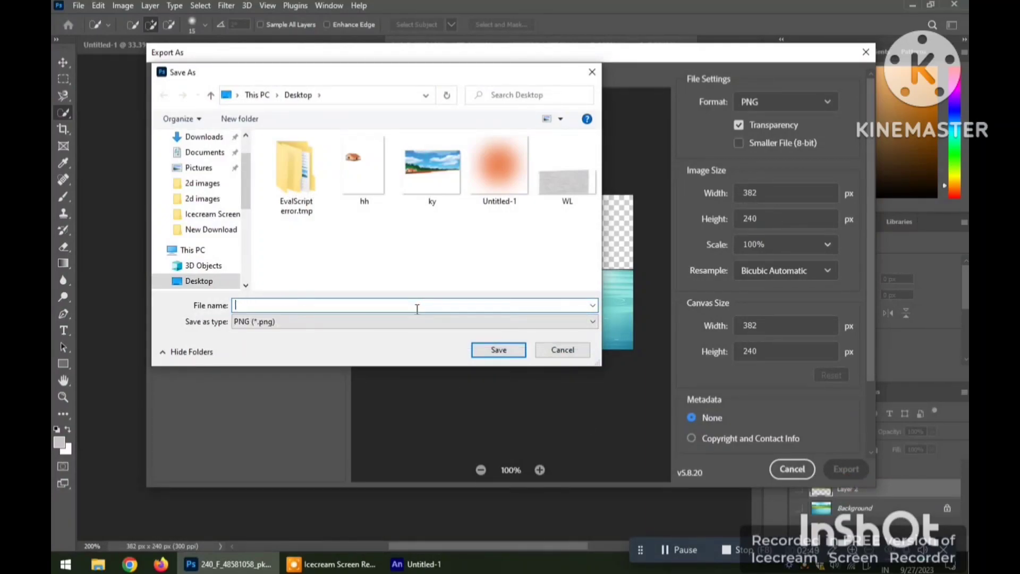
text(war)
click(498, 349)
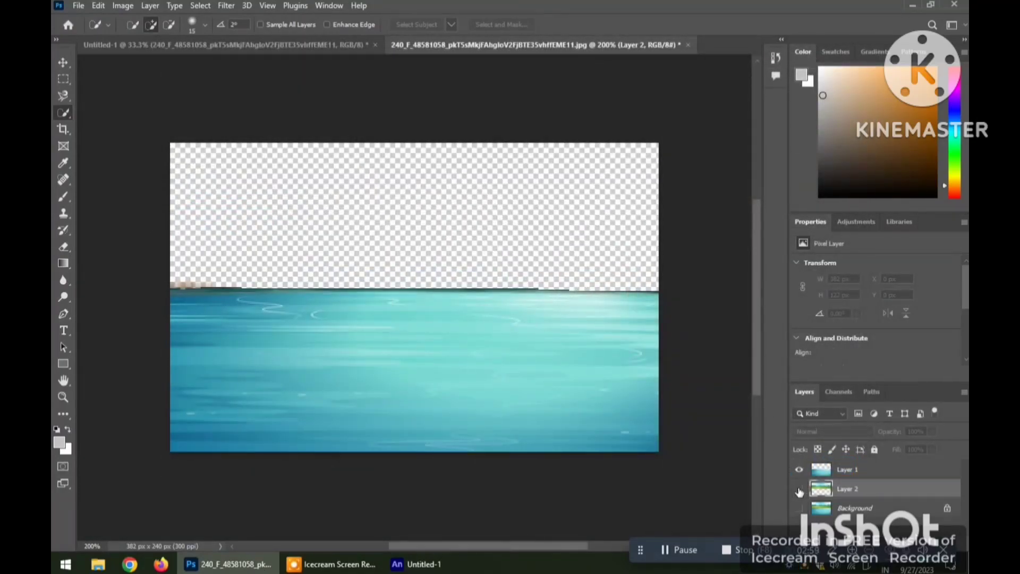
- Show only Layer 2 and export the sky and field to the Desktop as a transparent PNG named field
alt+click(800, 489)
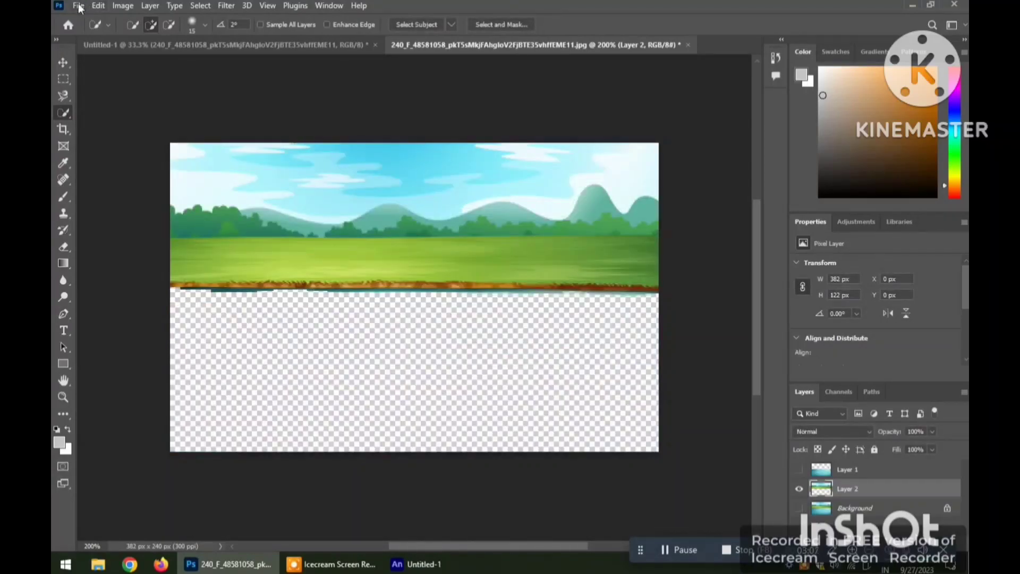
click(79, 7)
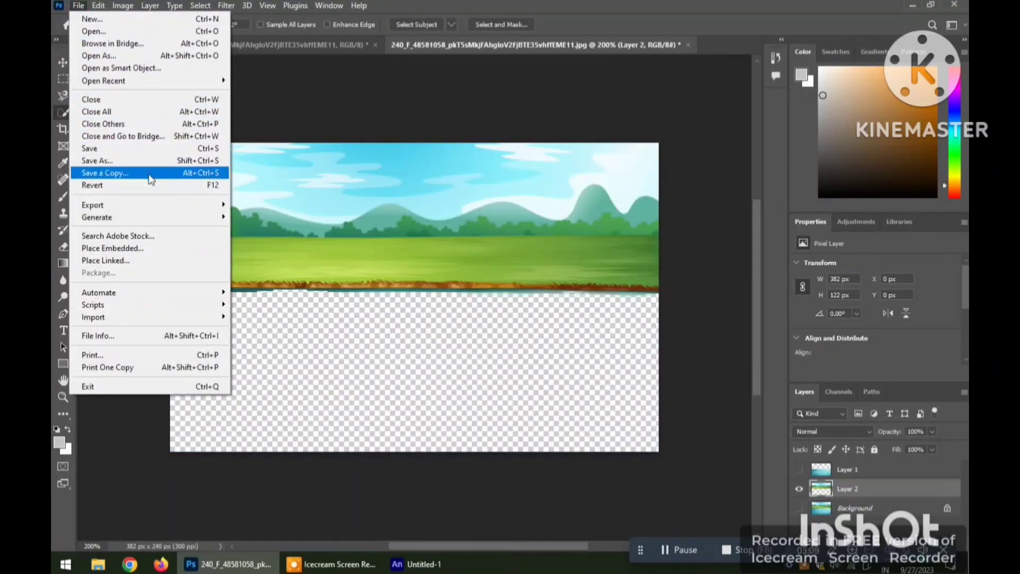
mouse_move(144, 205)
click(277, 216)
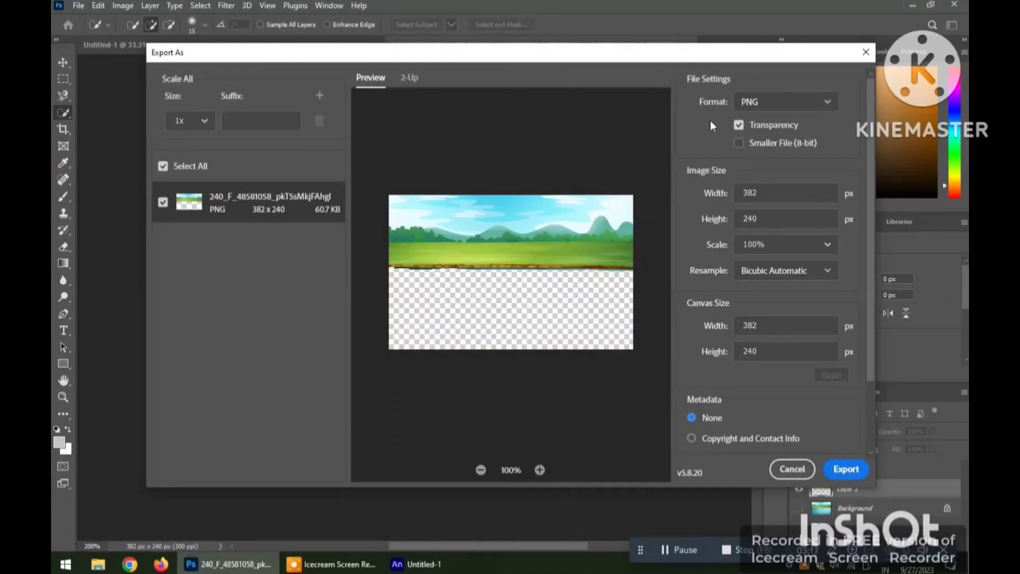
click(738, 126)
click(849, 470)
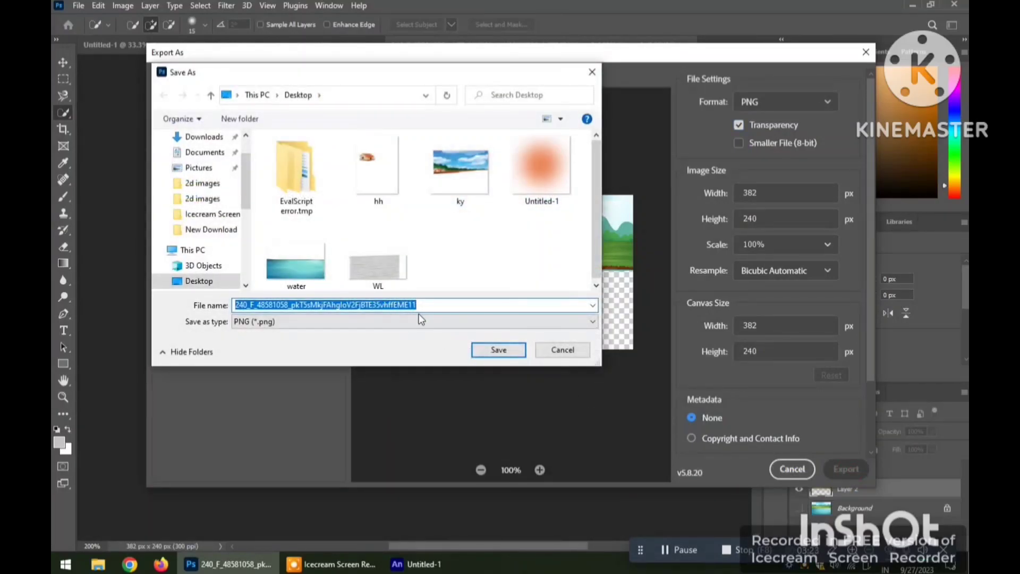
click(420, 304)
key(BackSpace)
key(BackSpace)
key(BackSpace)
key(BackSpace)
key(BackSpace)
key(BackSpace)
key(BackSpace)
key(BackSpace)
key(BackSpace)
key(BackSpace)
key(BackSpace)
key(BackSpace)
key(BackSpace)
key(BackSpace)
key(BackSpace)
key(BackSpace)
key(BackSpace)
key(BackSpace)
key(BackSpace)
key(BackSpace)
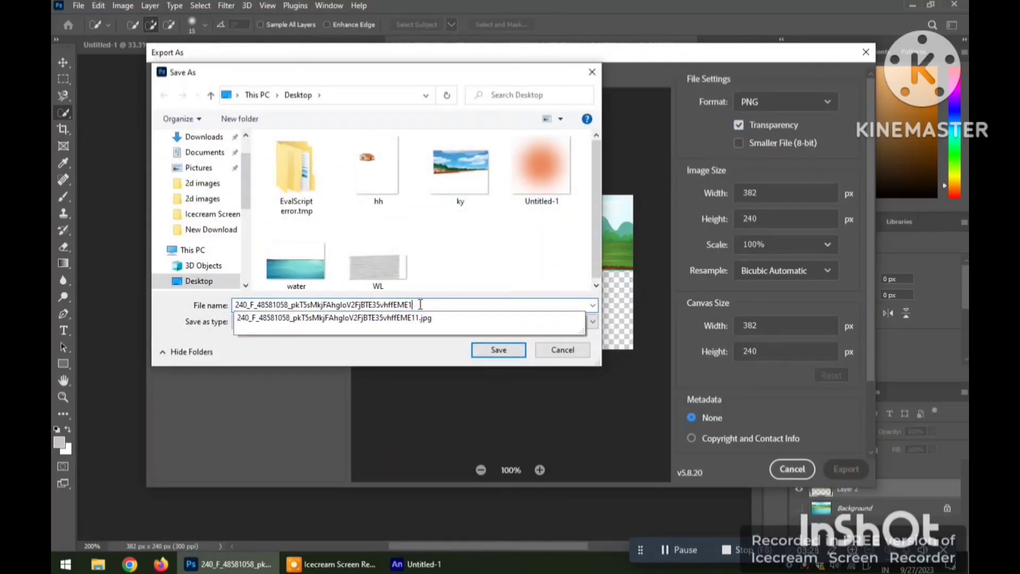
key(BackSpace)
key(BackSpace)
key(BackSpace)
key(BackSpace)
key(BackSpace)
key(BackSpace)
key(BackSpace)
key(BackSpace)
key(BackSpace)
key(BackSpace)
key(BackSpace)
key(BackSpace)
key(BackSpace)
key(BackSpace)
key(BackSpace)
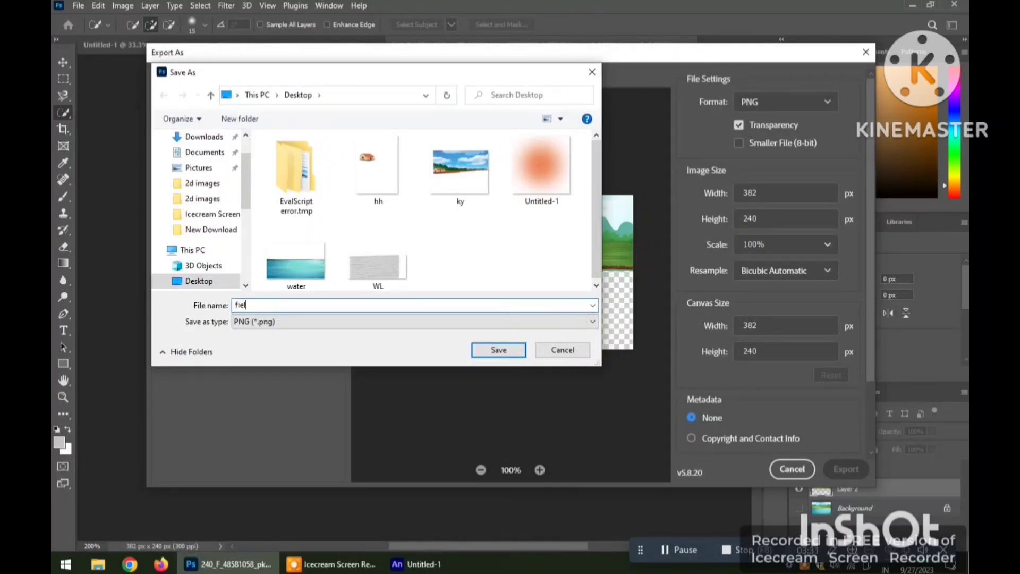
click(498, 350)
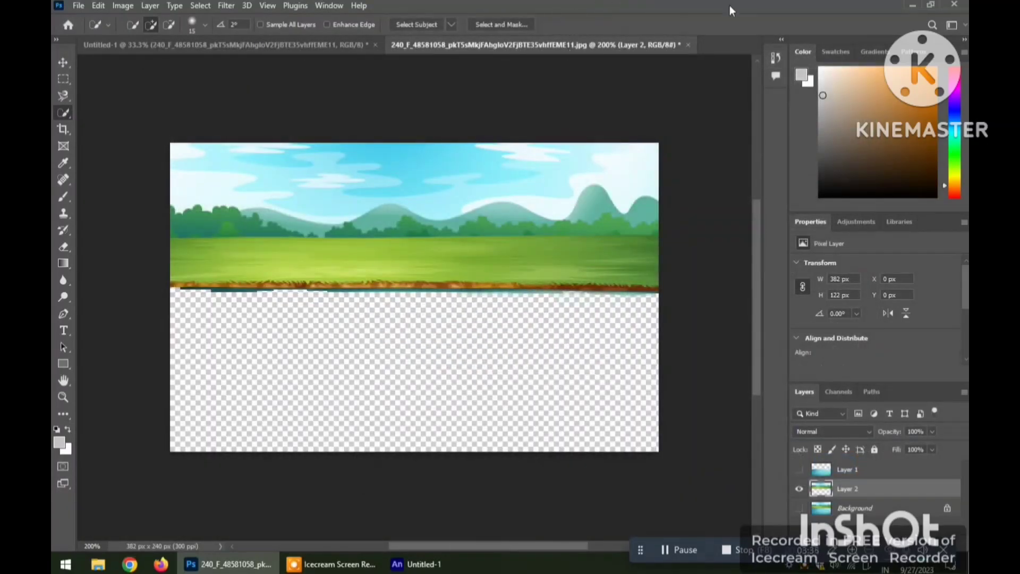
- Switch to Adobe Animate and import the water image from the Desktop into the library
click(912, 6)
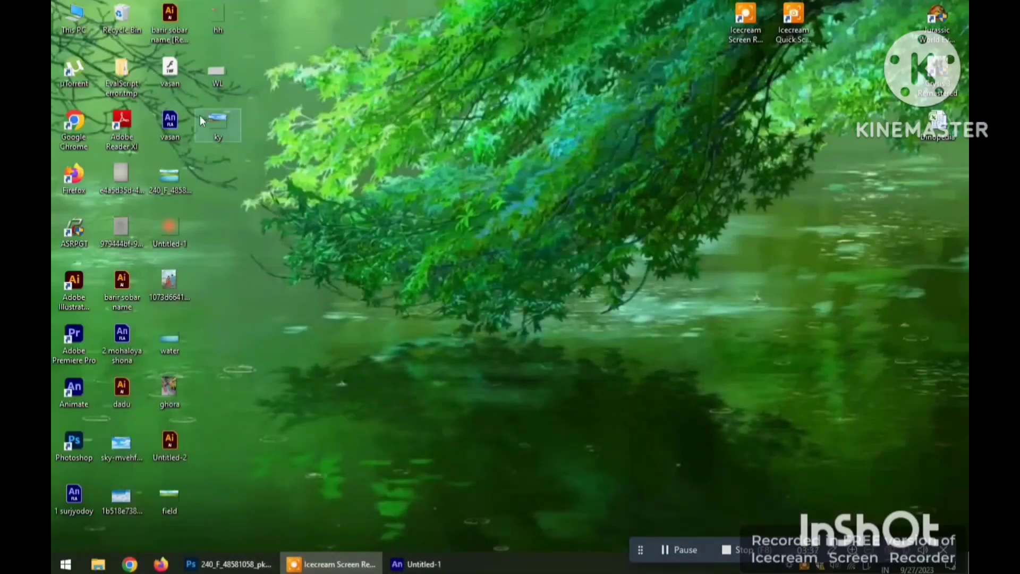
click(415, 563)
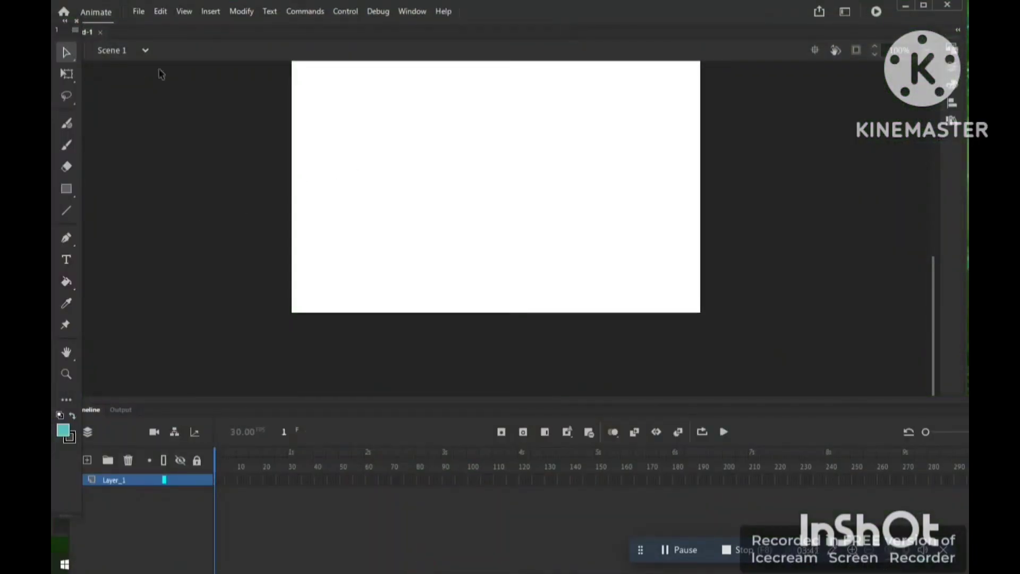
click(138, 11)
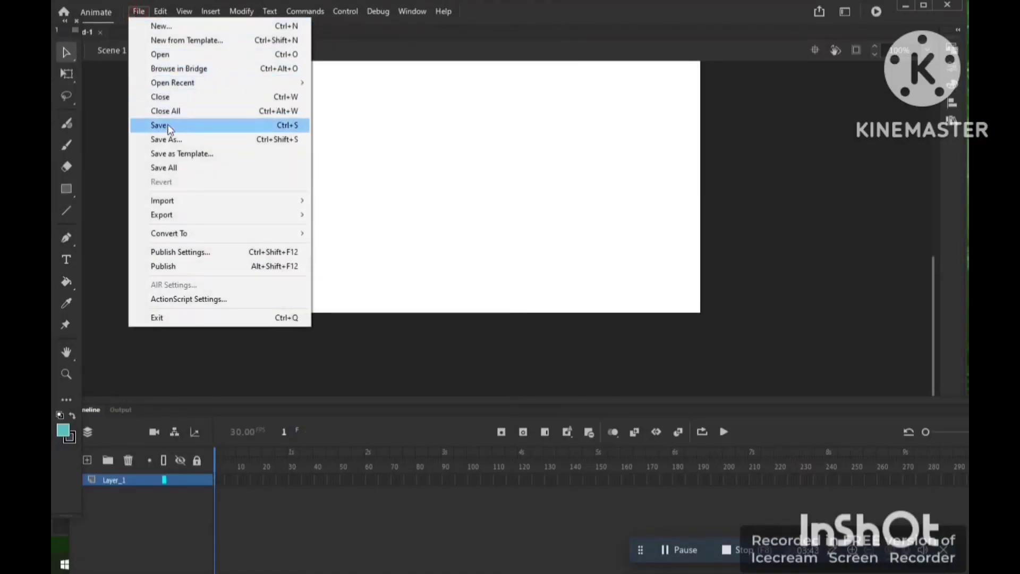
click(188, 196)
click(341, 215)
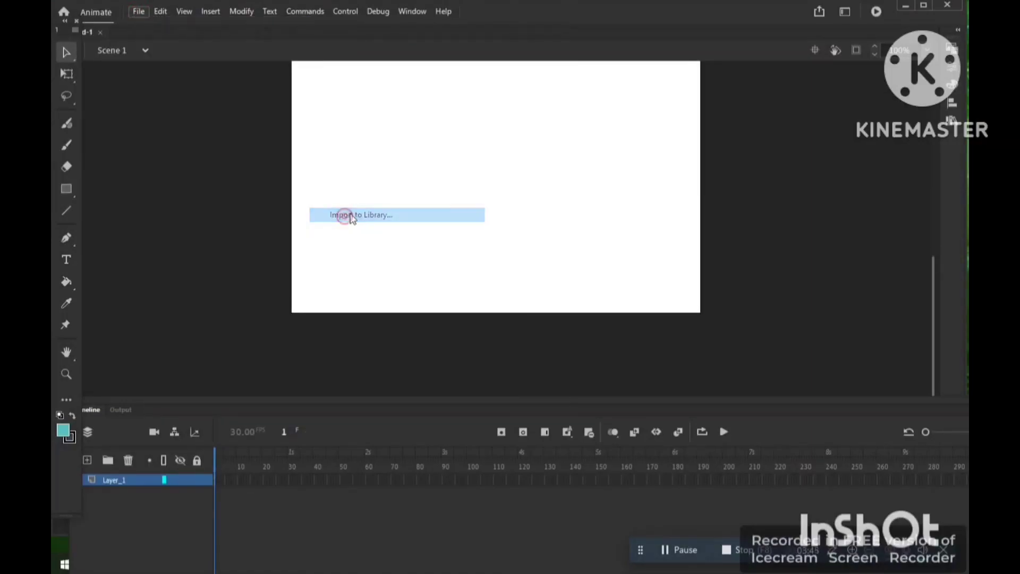
scroll(348, 144, down, 5)
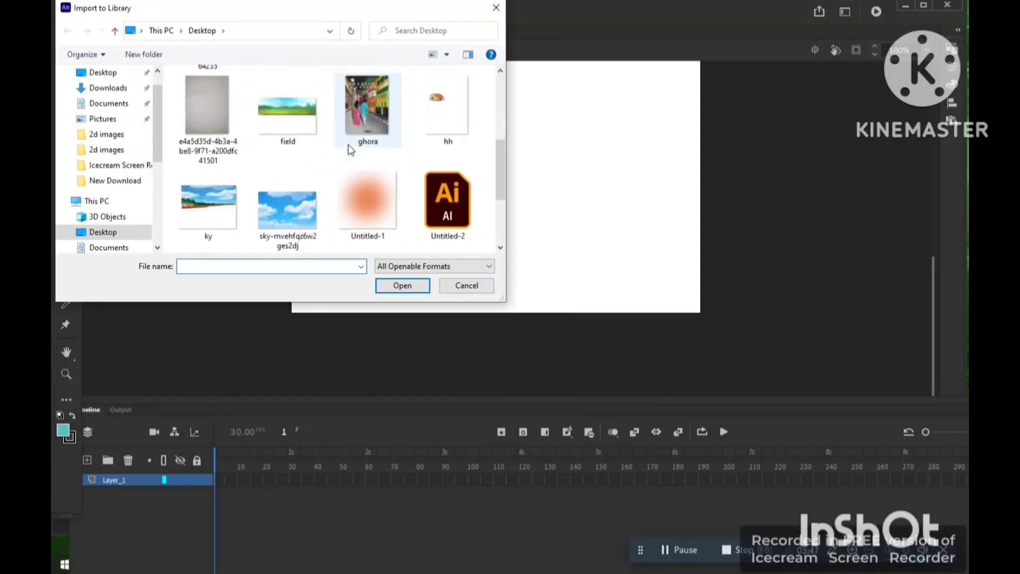
click(295, 218)
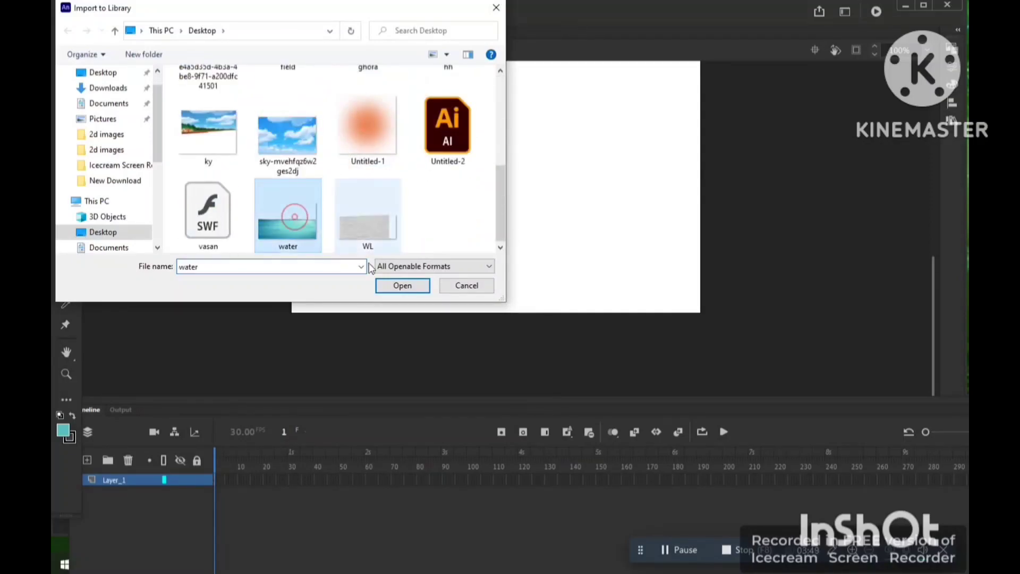
click(402, 287)
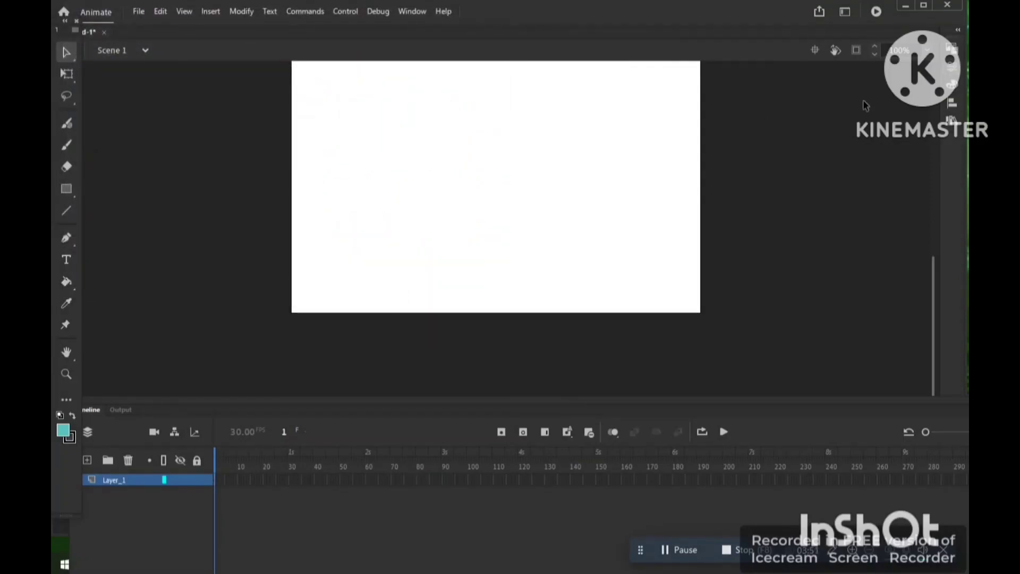
- Import the field image from the Desktop into the library
click(138, 11)
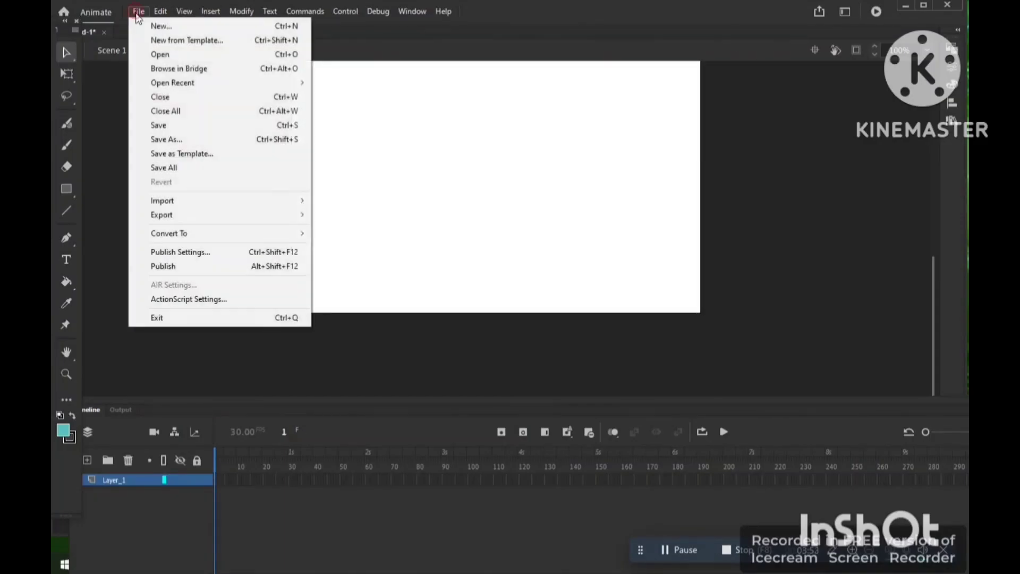
click(187, 204)
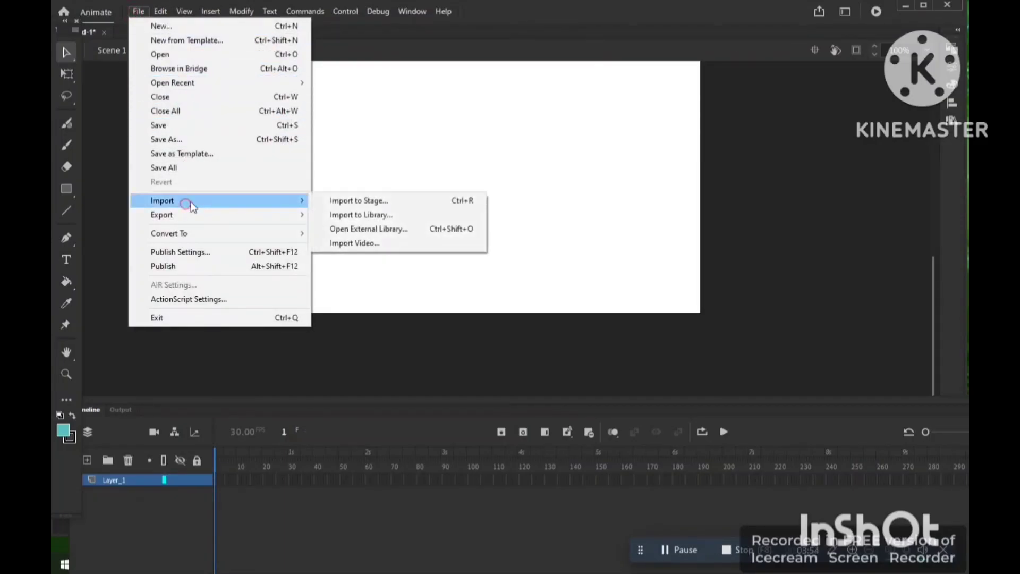
click(366, 215)
scroll(324, 183, down, 2)
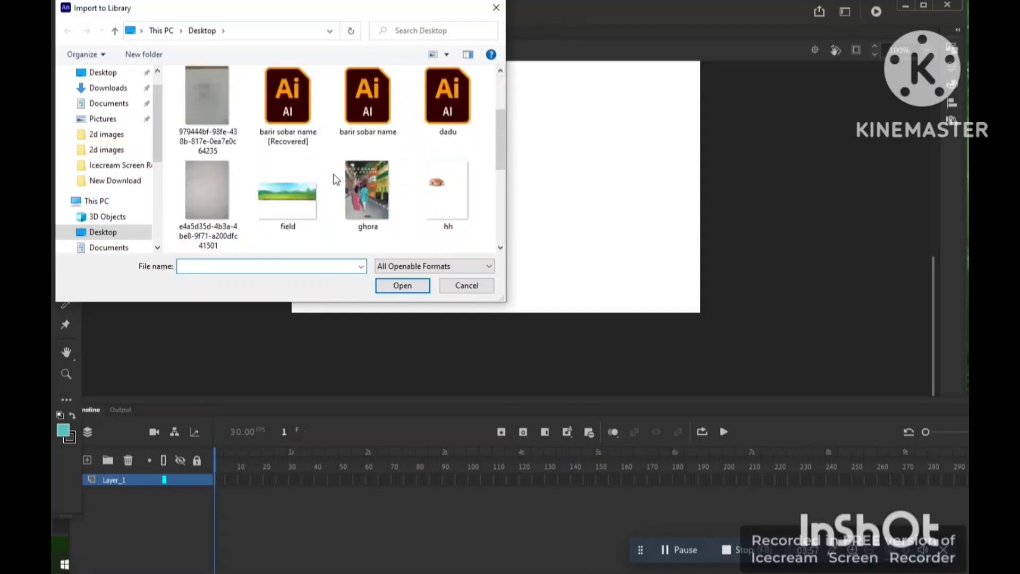
click(290, 206)
click(402, 285)
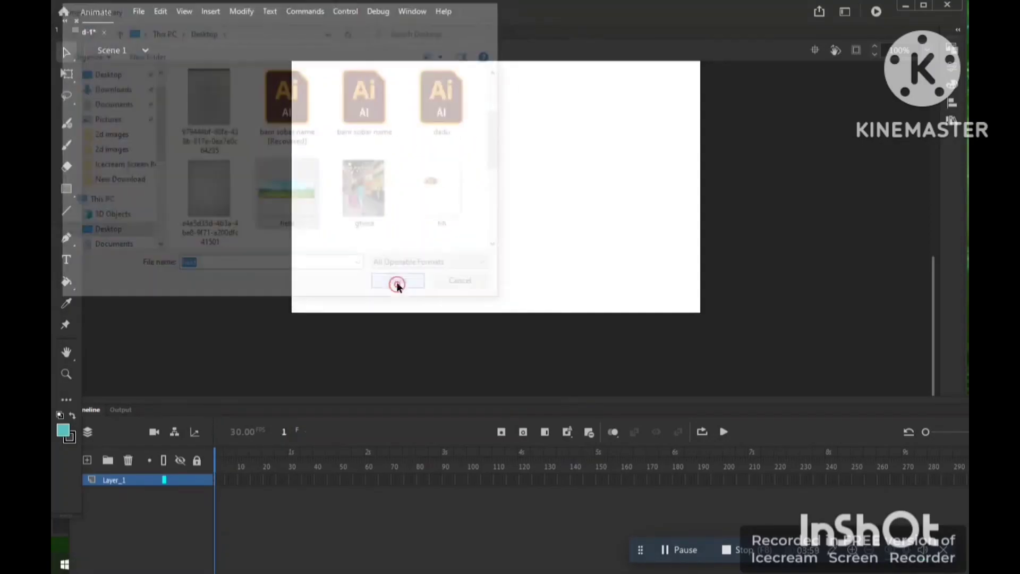
- Place water.png from the library on the stage in Layer_1
click(951, 120)
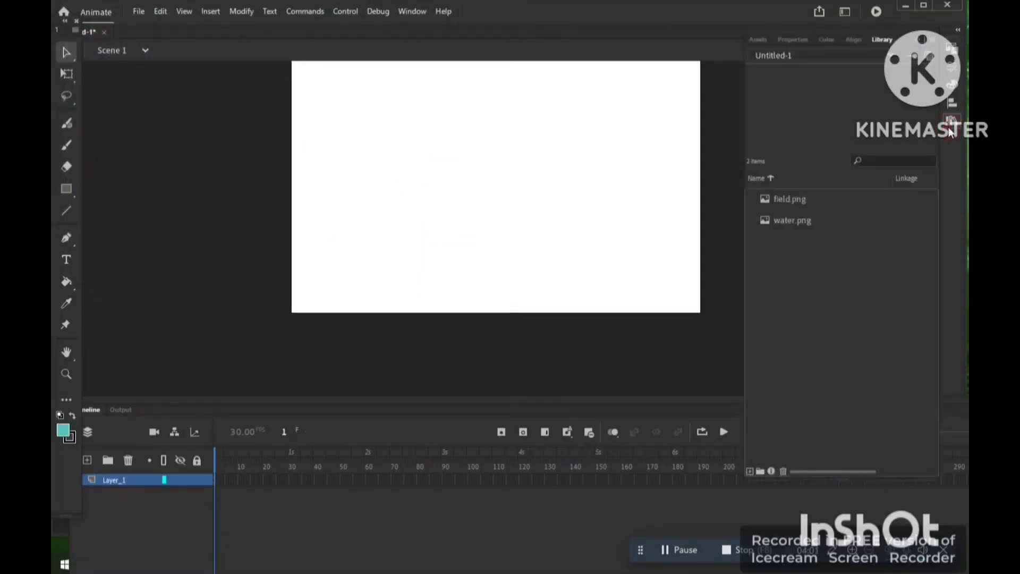
click(799, 223)
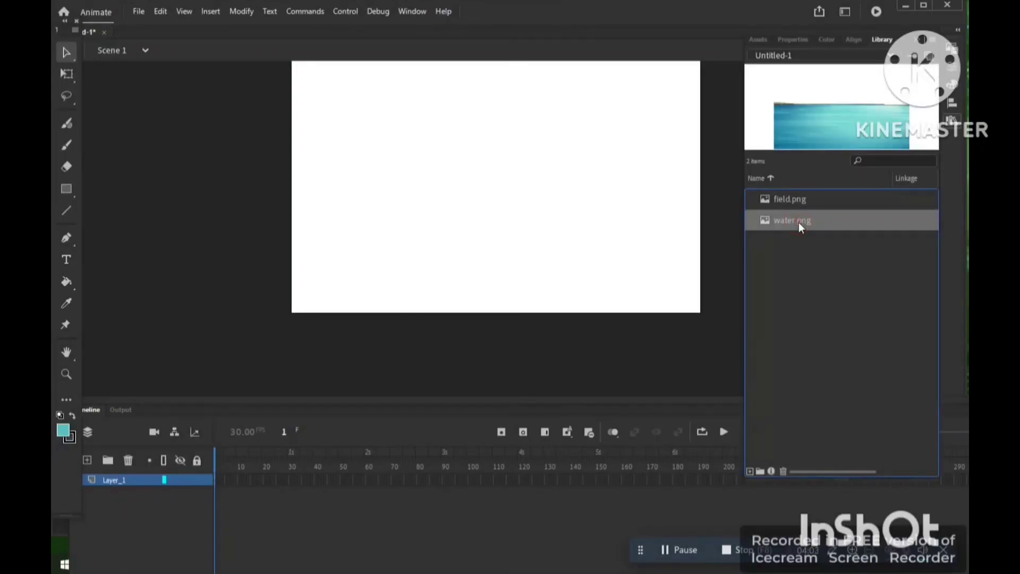
drag(467, 197, 467, 204)
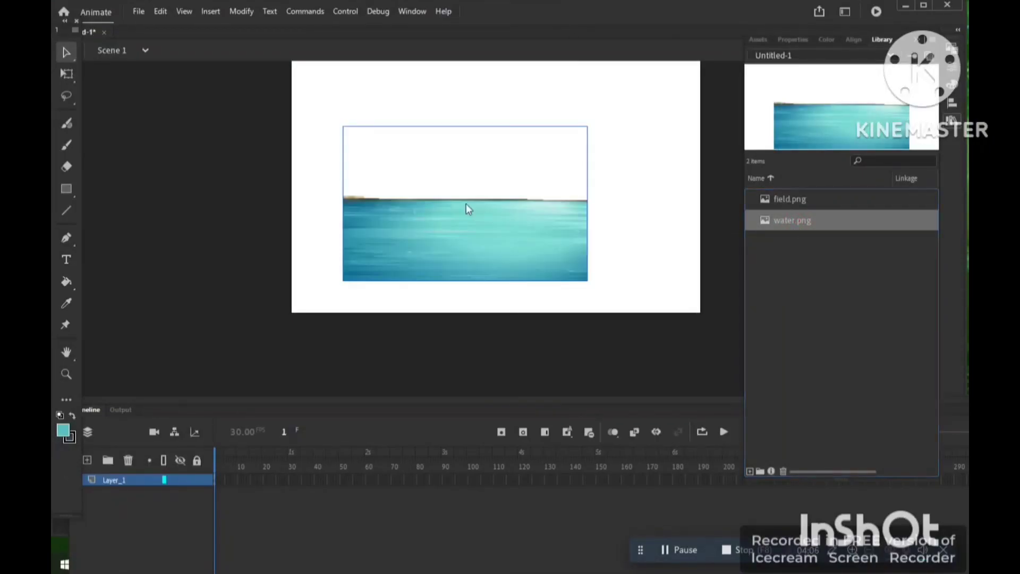
- Enlarge the water image proportionally with Free Transform to span the stage width, positioning it over the lower half of the stage
click(67, 77)
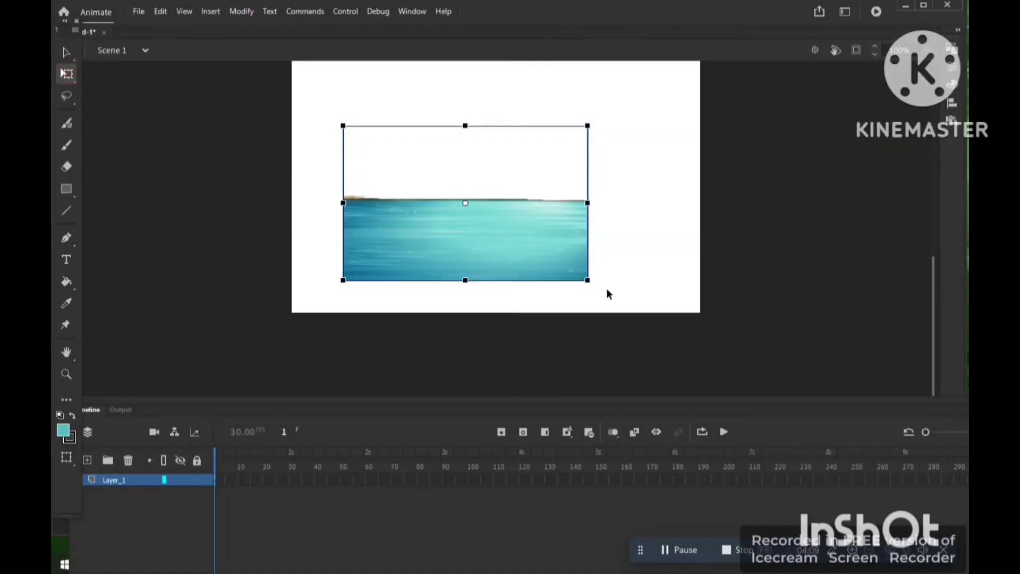
drag(589, 281, 801, 330)
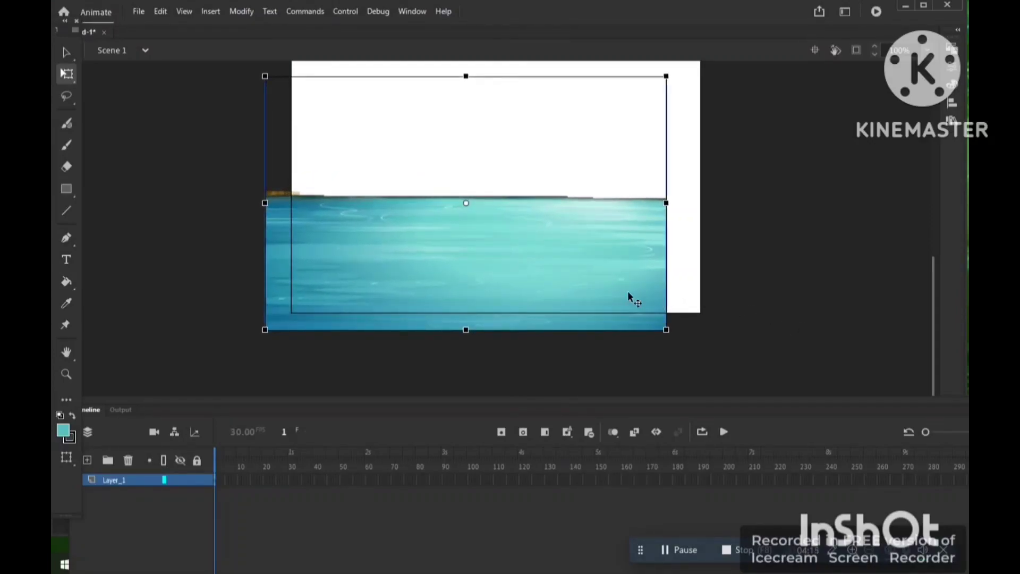
drag(588, 270, 607, 253)
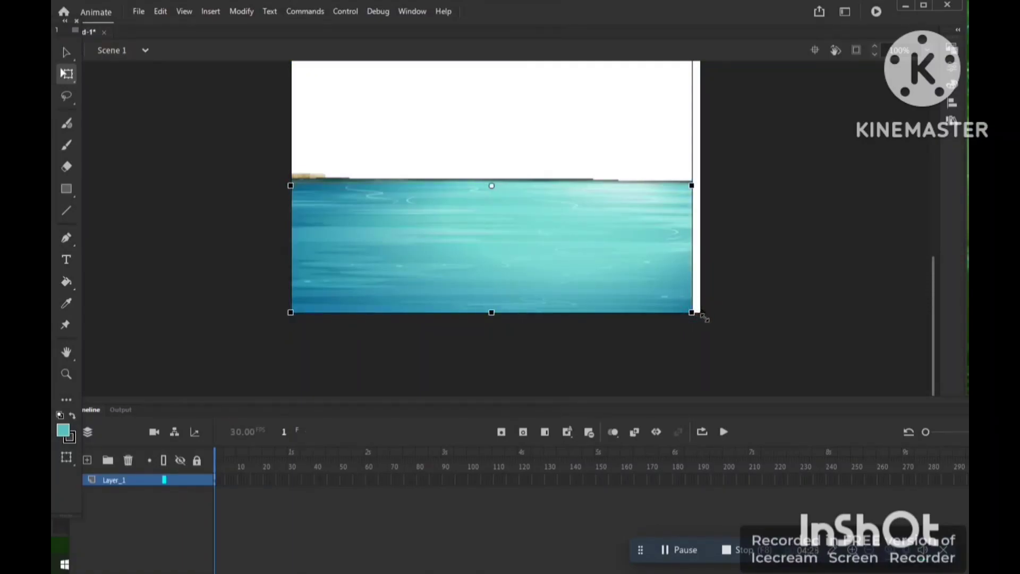
drag(704, 317, 708, 323)
- Nudge the water image until its sides and lower edge line up with the stage edges
key(Right)
key(Right)
key(Right)
key(Right)
key(Right)
key(Right)
key(Right)
key(Right)
key(Right)
key(Right)
key(Right)
key(Right)
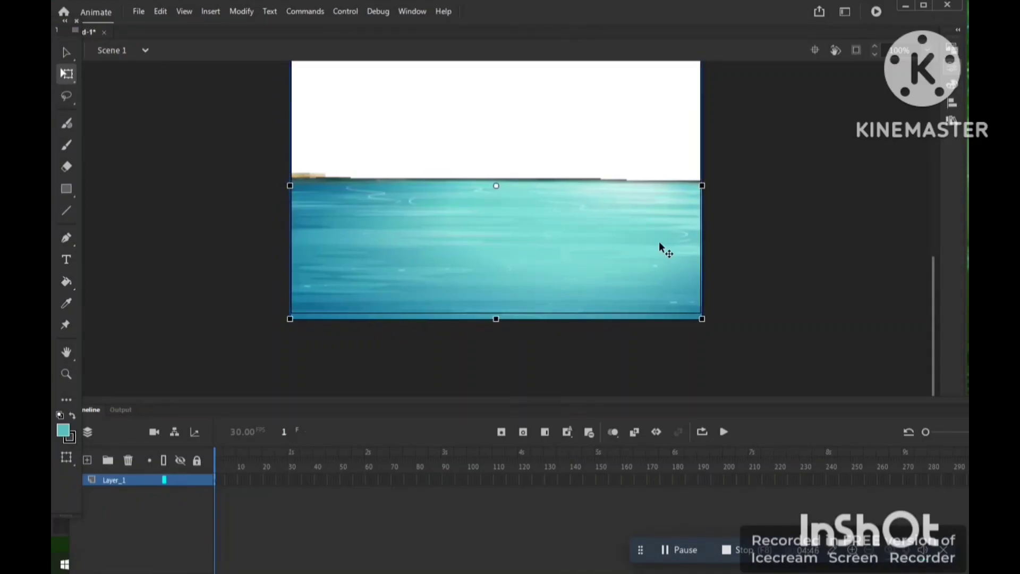
key(Up)
key(Up)
key(Up)
key(Up)
key(Up)
key(Up)
key(Up)
key(Up)
key(Up)
key(Up)
key(Up)
key(Up)
key(Down)
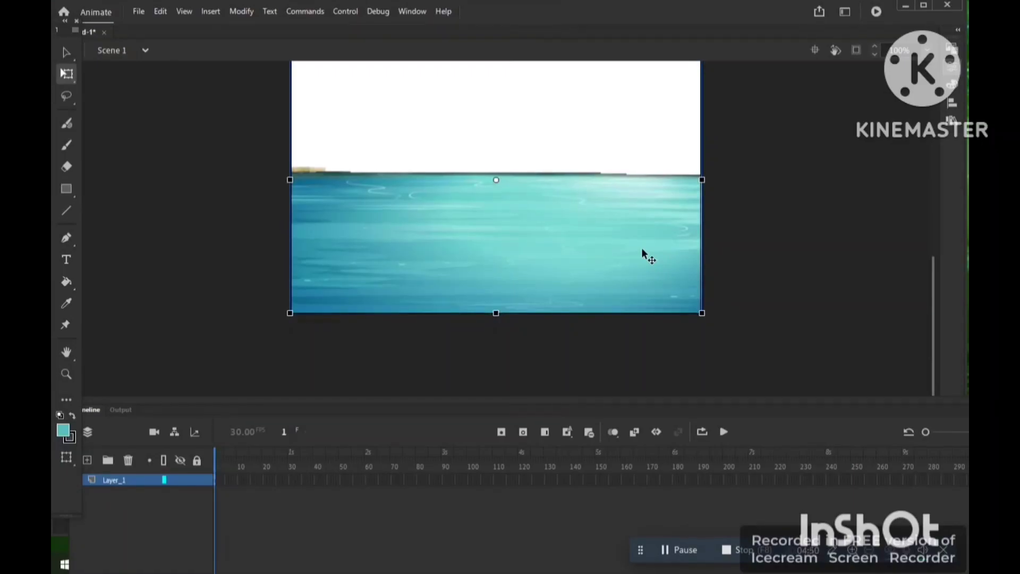
key(Down)
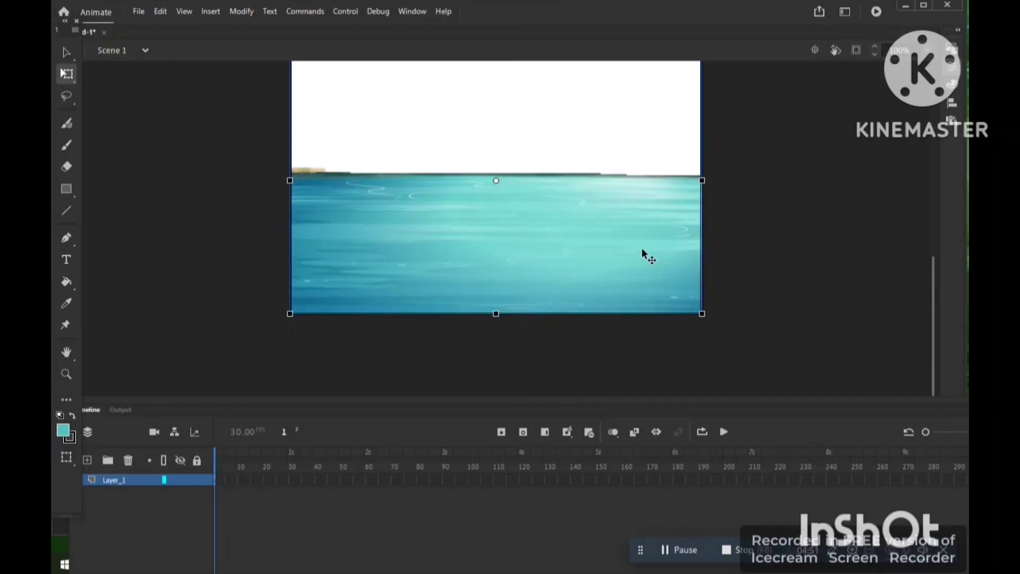
- Add a new layer above the locked water layer and place field.png from the library on it
click(87, 460)
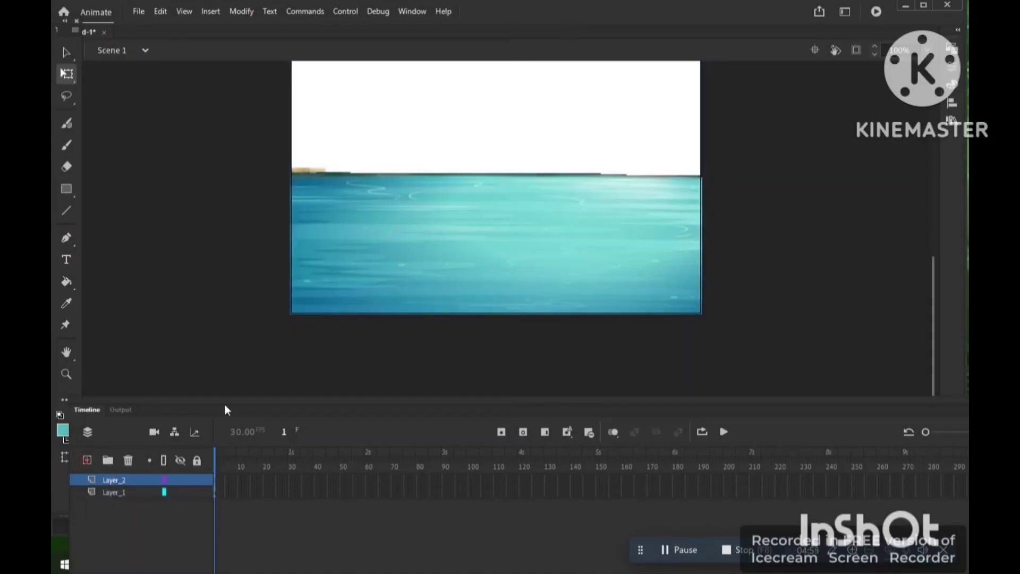
click(953, 121)
click(825, 198)
drag(790, 188, 473, 144)
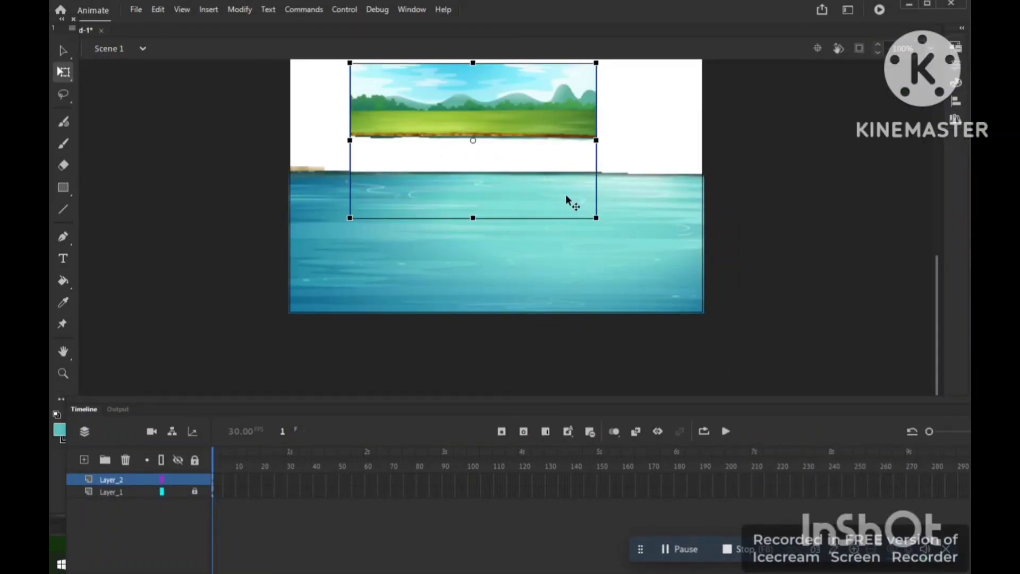
- Enlarge and stretch the field image so it extends past the stage's sides and upper edge, with its bank along the water
drag(595, 216, 683, 274)
drag(548, 90, 571, 125)
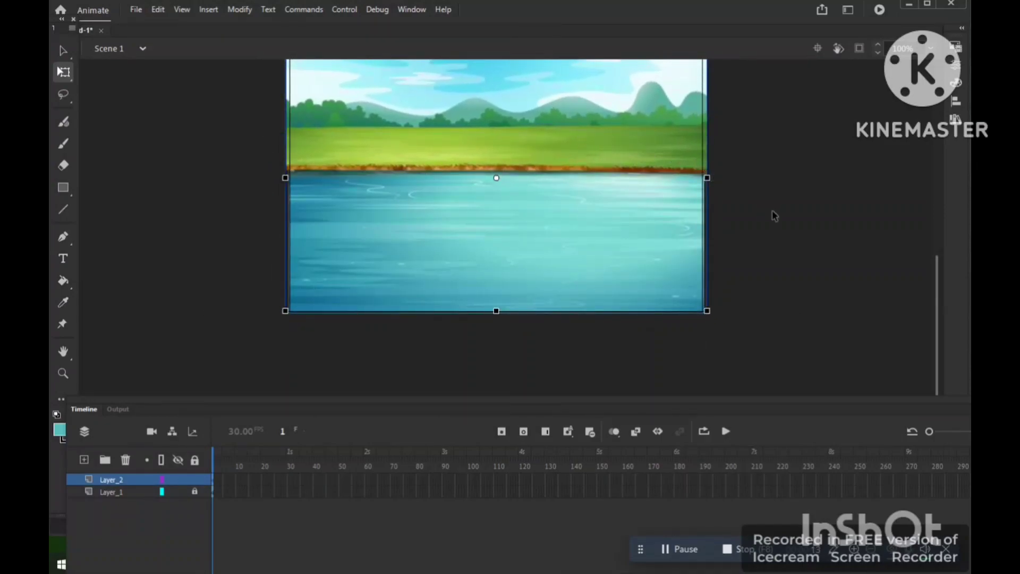
click(931, 48)
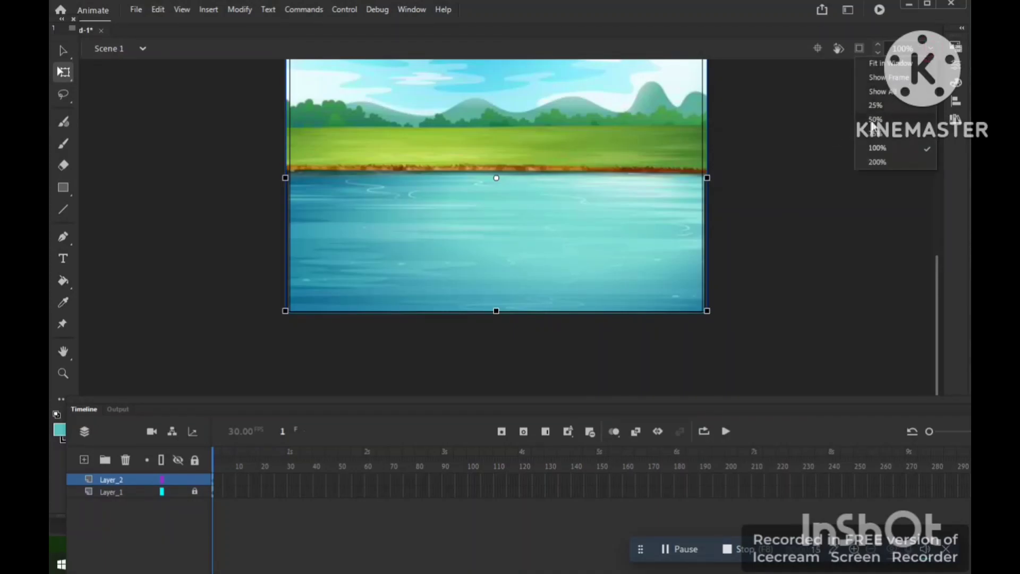
click(877, 133)
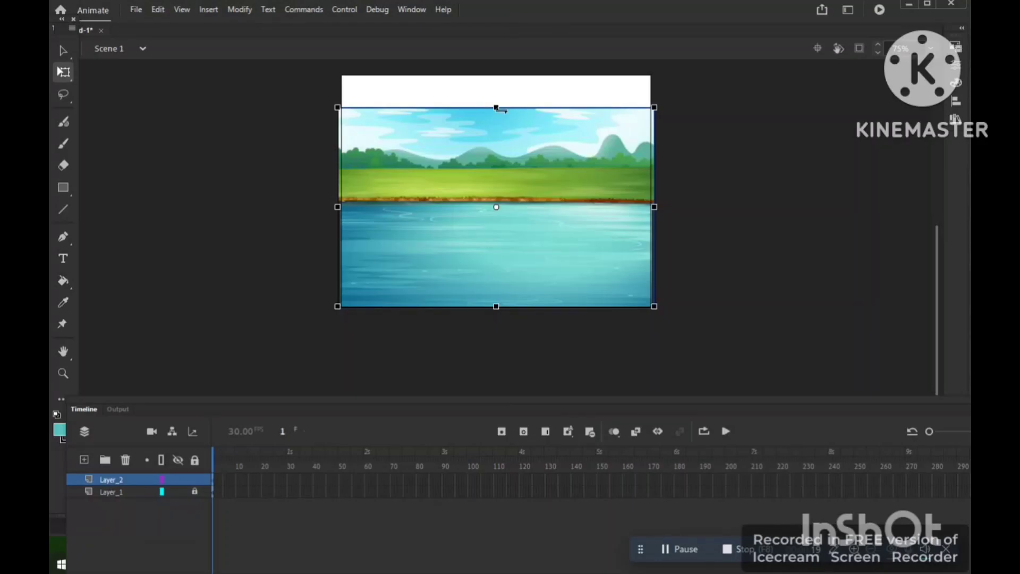
drag(496, 104, 504, 88)
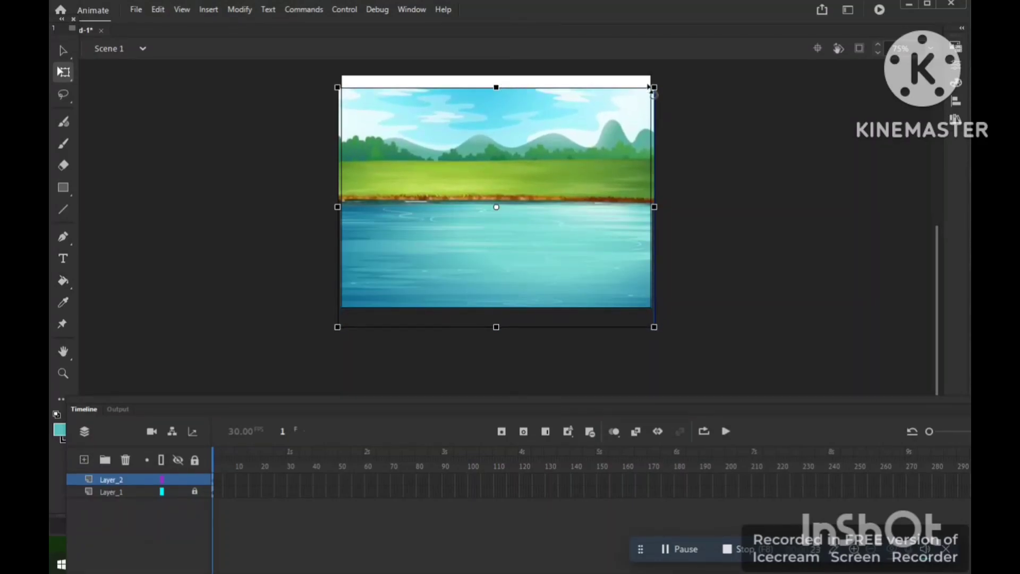
drag(654, 87, 663, 78)
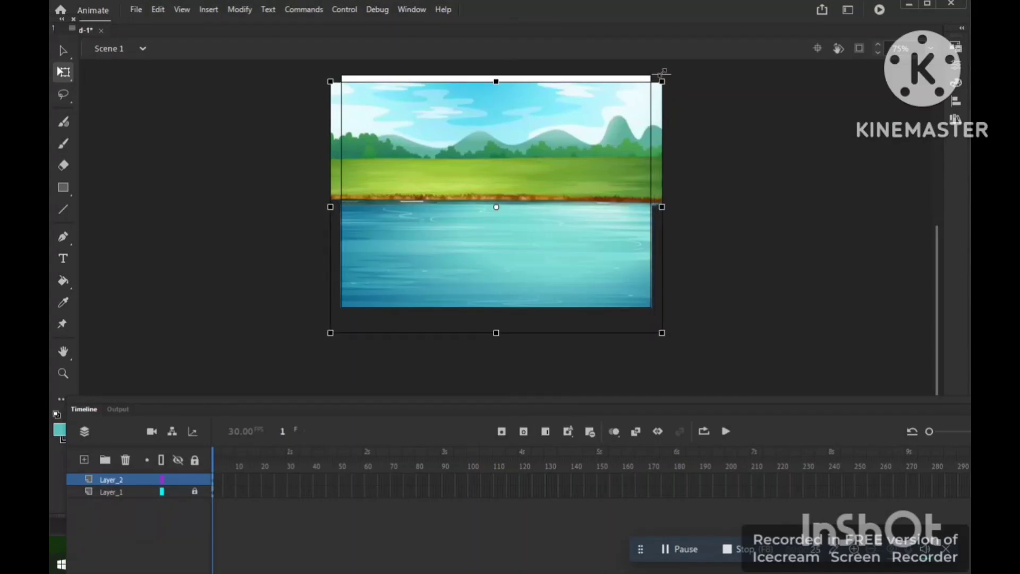
drag(587, 130, 583, 125)
drag(496, 79, 496, 70)
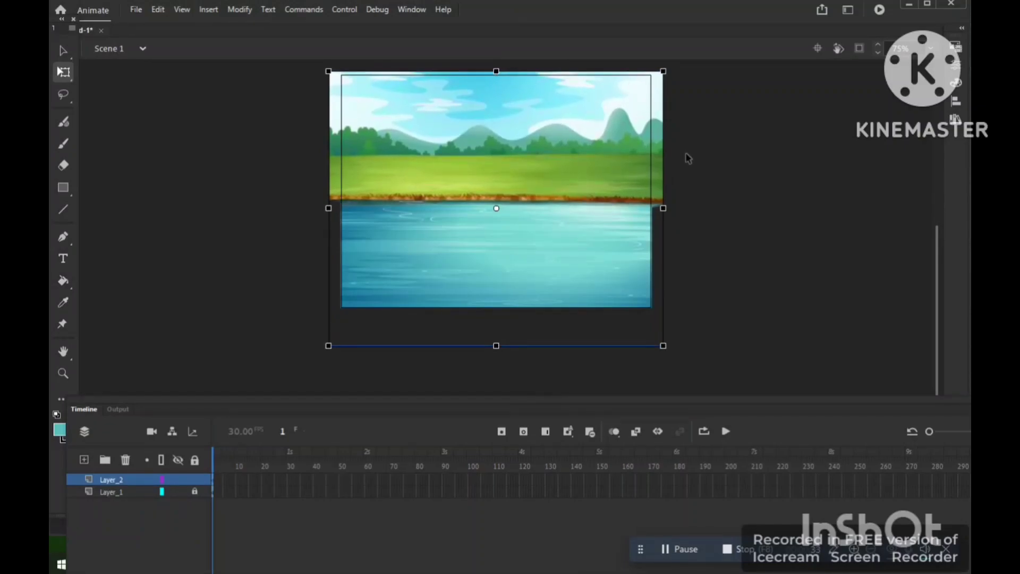
- Nudge the field image slightly down so its bank overlaps the water's upper edge, and deselect it
key(Down)
key(Down)
key(Down)
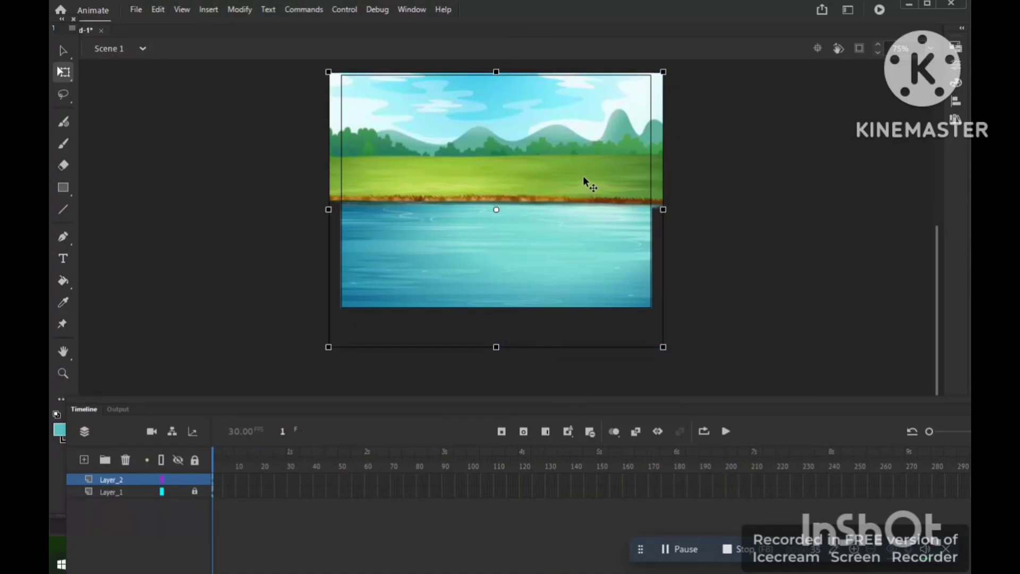
click(242, 269)
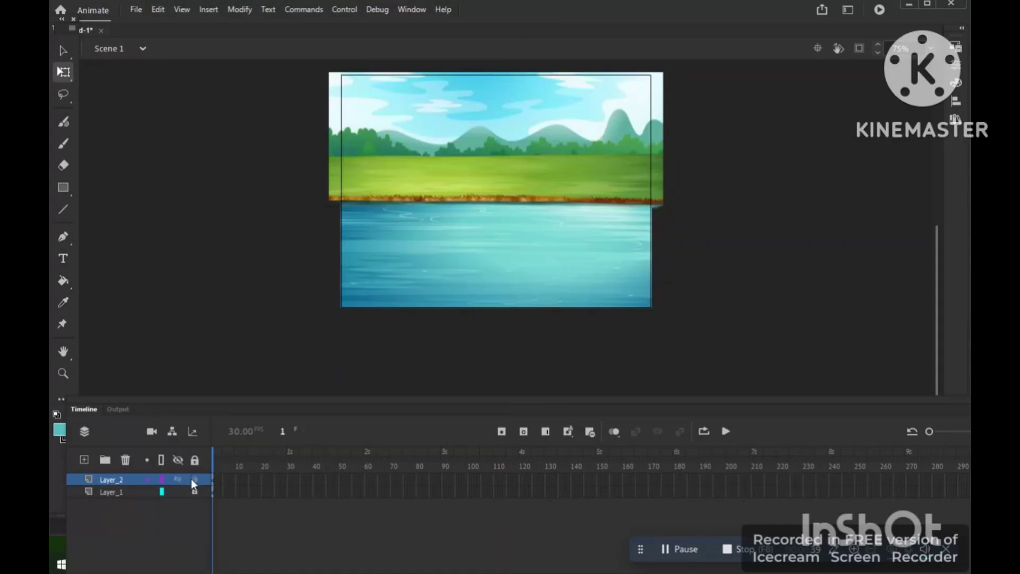
- Lock Layer_2 and duplicate Layer_1, which holds the water image
click(136, 493)
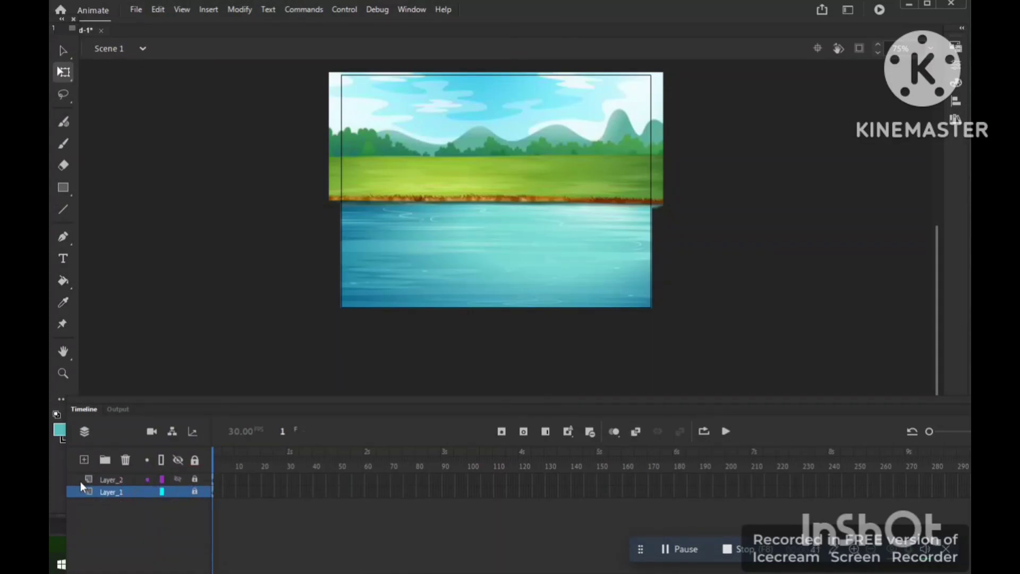
right_click(125, 493)
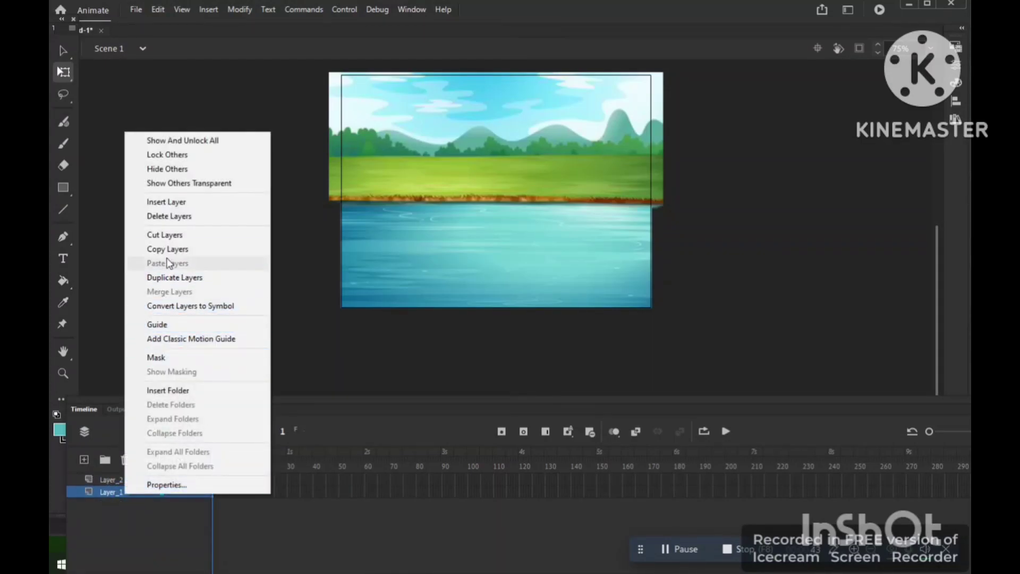
click(196, 278)
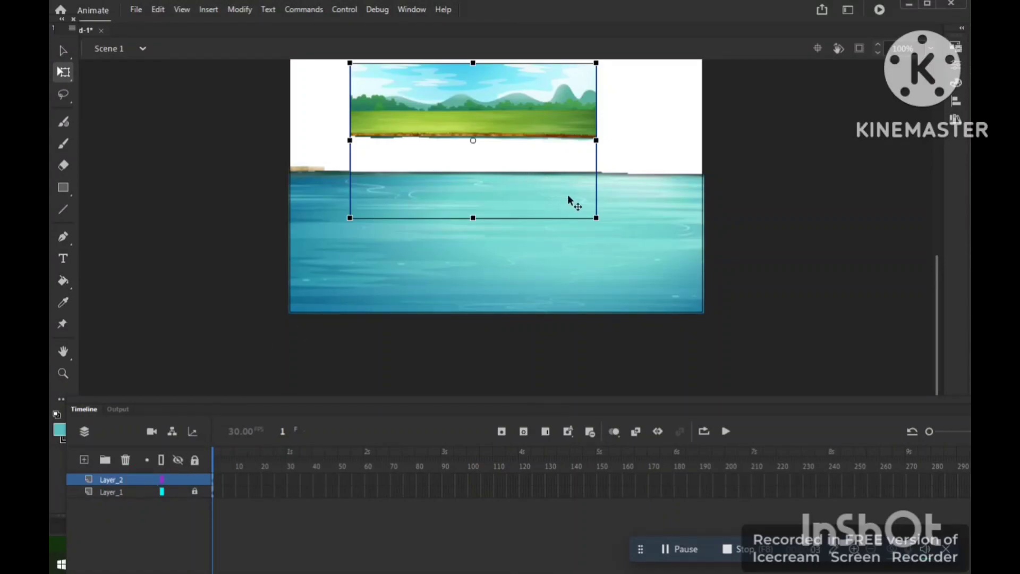
- Enlarge and stretch the field image past the stage's sides and upper edge, with its bank lying along the water's upper edge
drag(593, 215, 717, 273)
drag(548, 88, 571, 126)
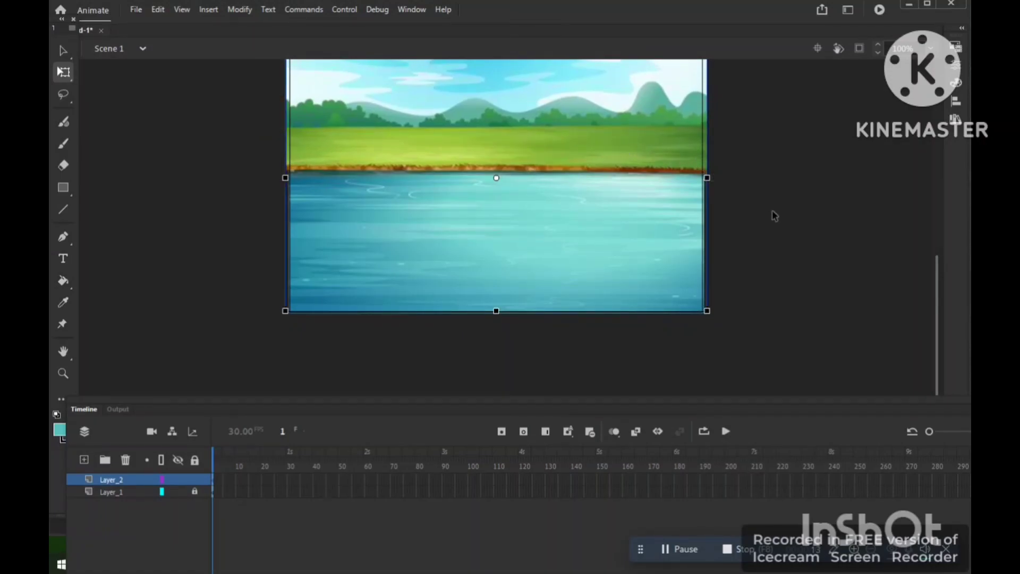
click(931, 49)
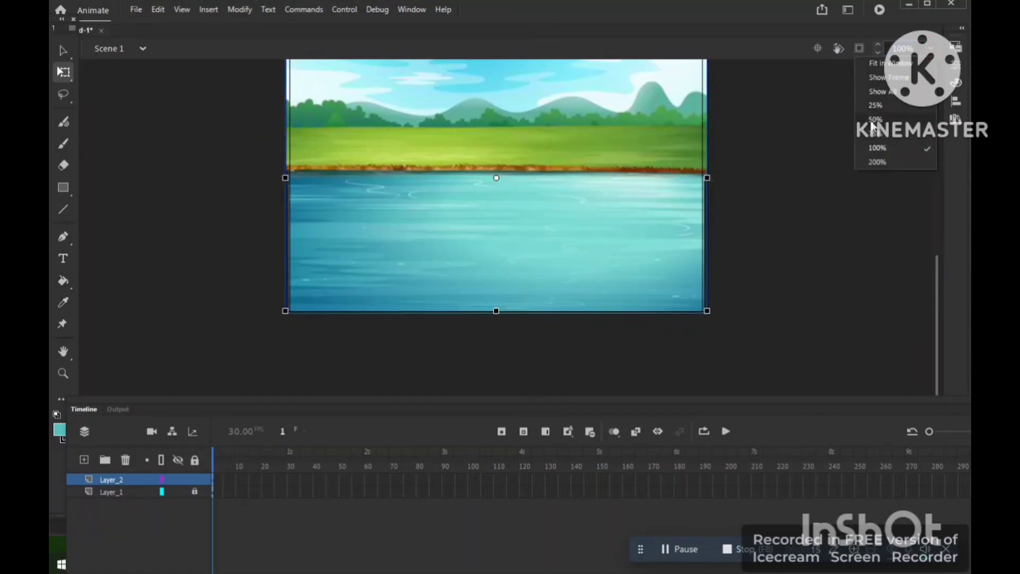
click(876, 134)
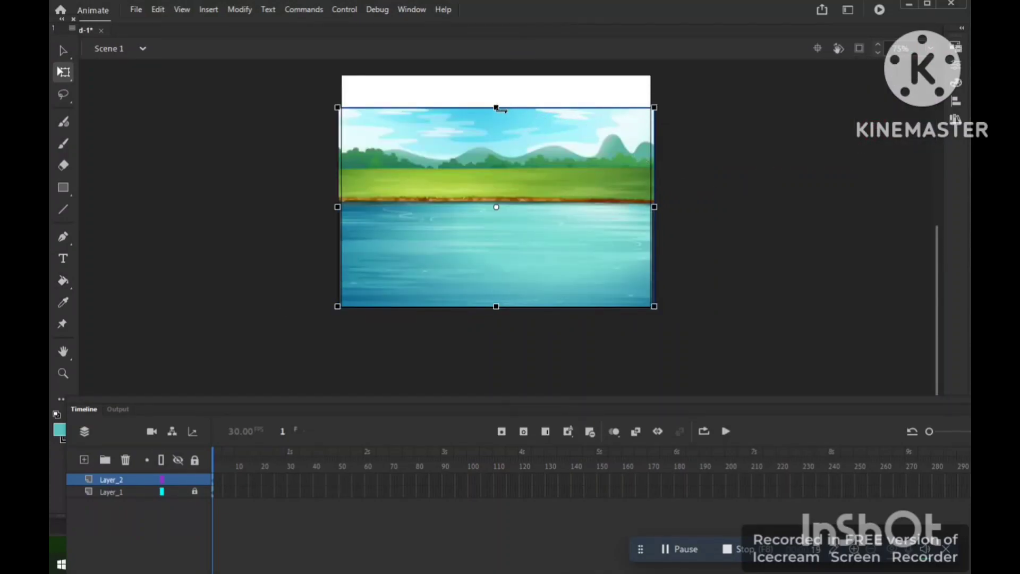
drag(497, 107, 504, 86)
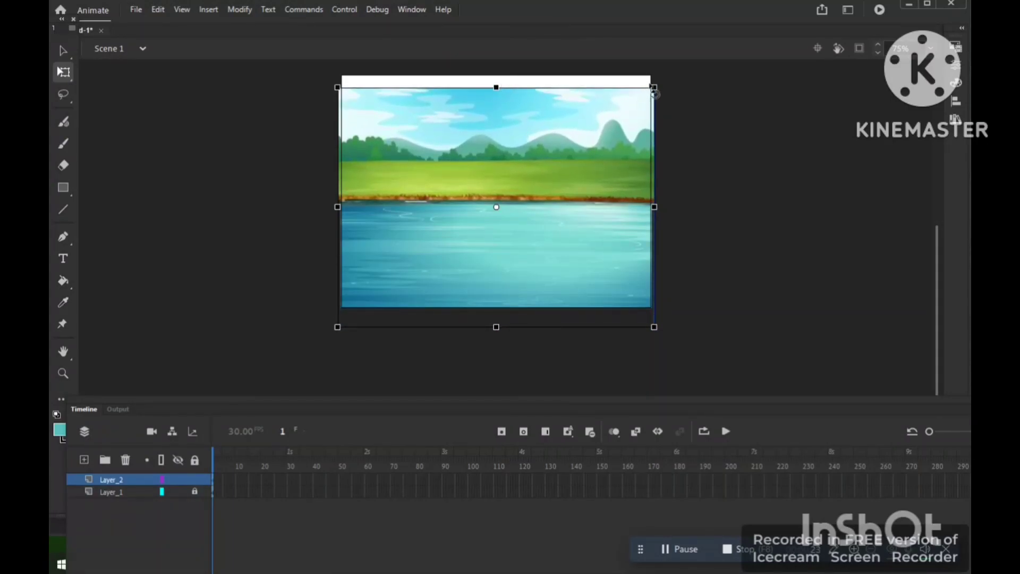
drag(654, 87, 663, 81)
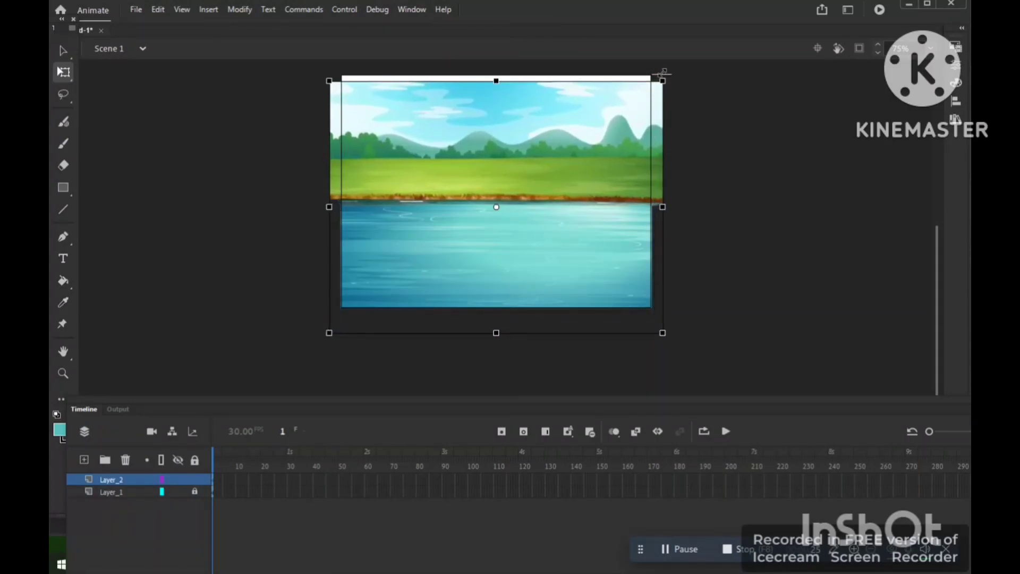
drag(584, 129, 585, 129)
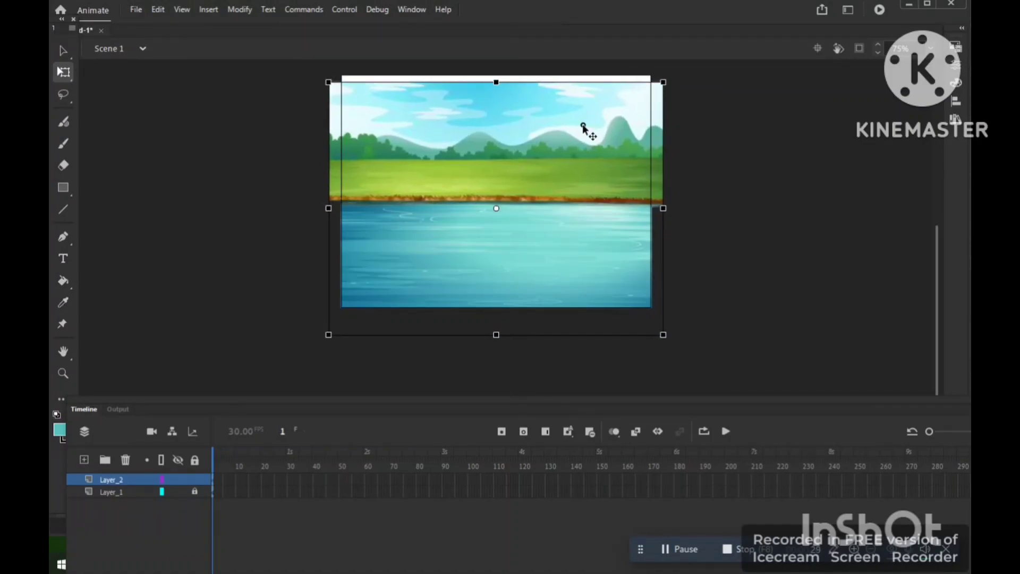
drag(496, 82, 496, 73)
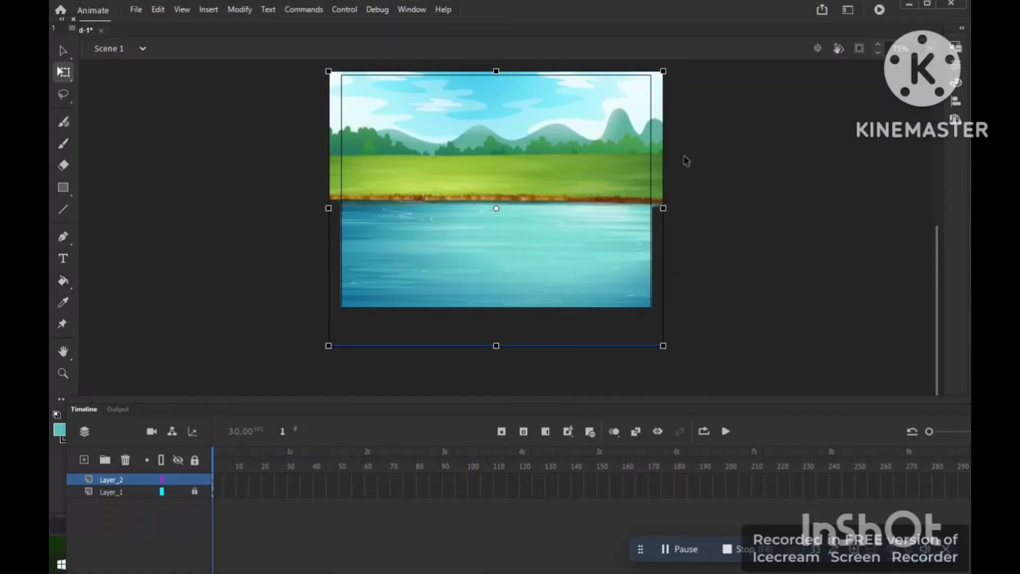
- Nudge the field image slightly down over the water's upper edge and deselect it
key(Down)
key(Down)
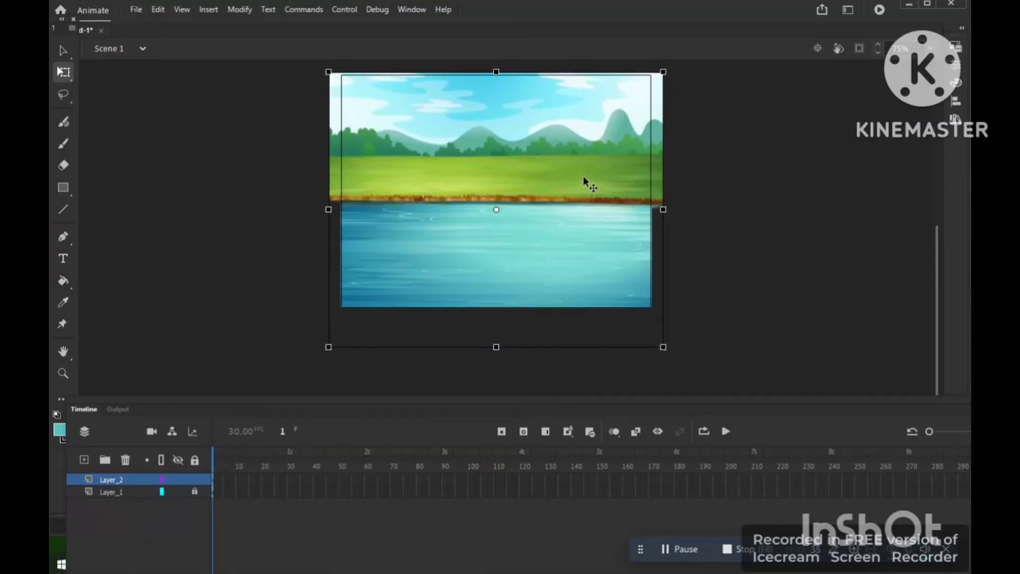
click(243, 267)
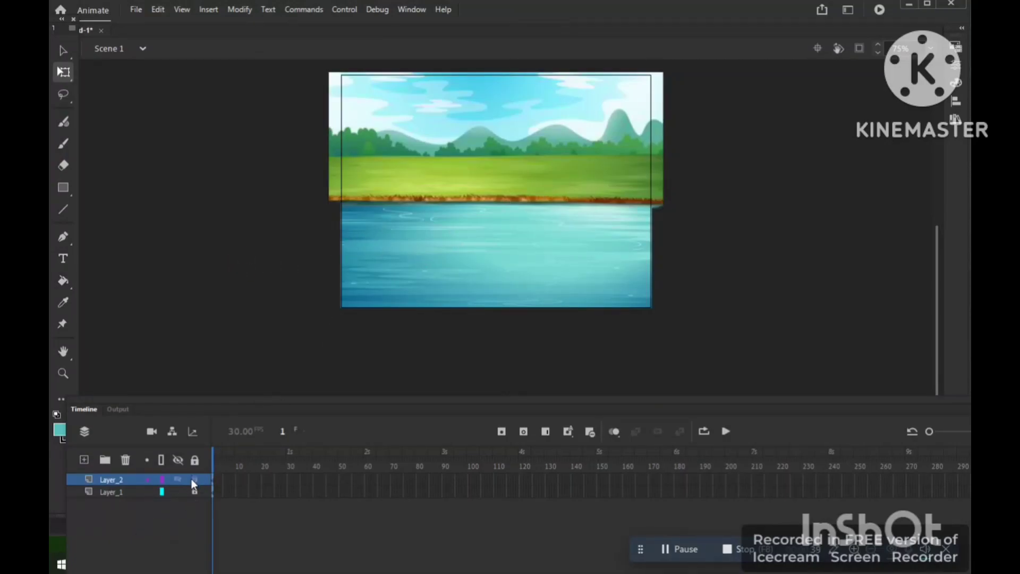
- Lock Layer_2 and duplicate Layer_1, which holds the water image
click(136, 494)
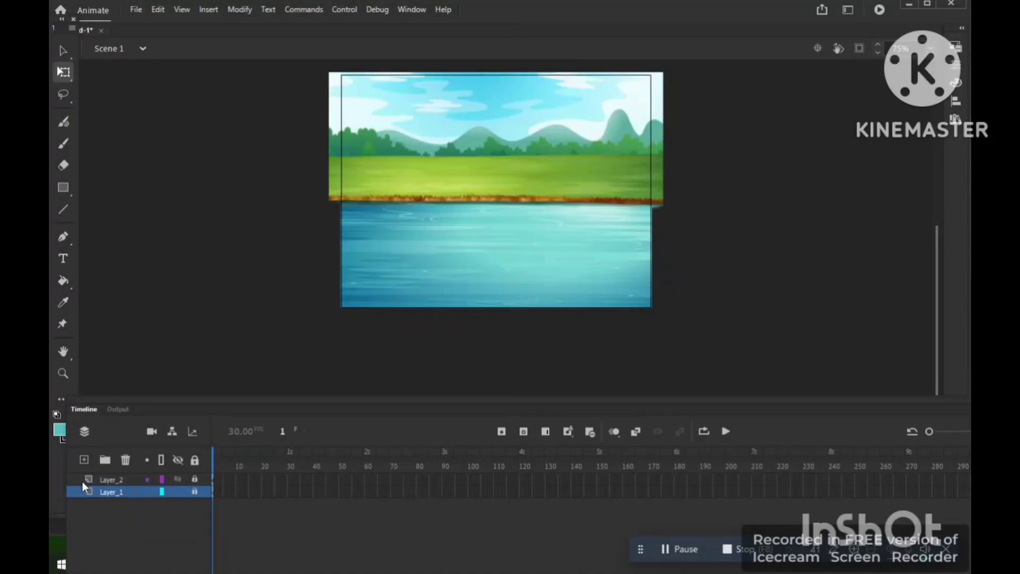
right_click(125, 494)
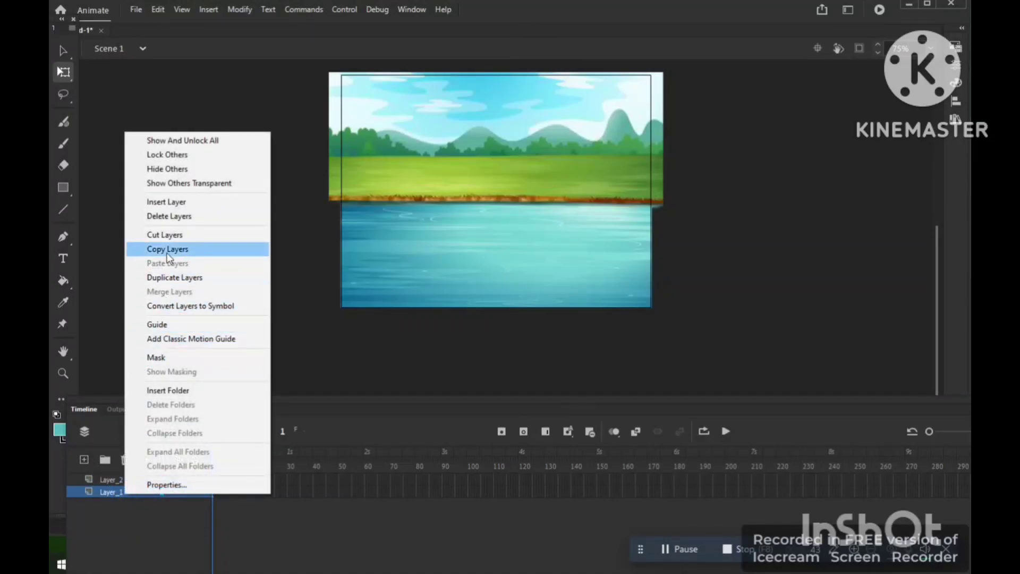
click(194, 277)
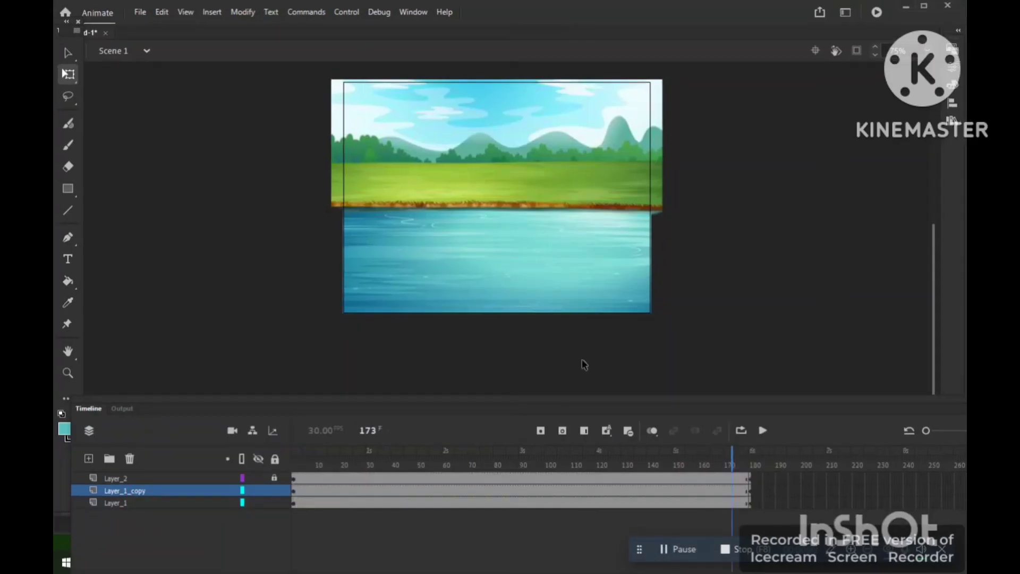
- Convert the water image on Layer_1_copy to a Movie Clip symbol named water12
click(189, 490)
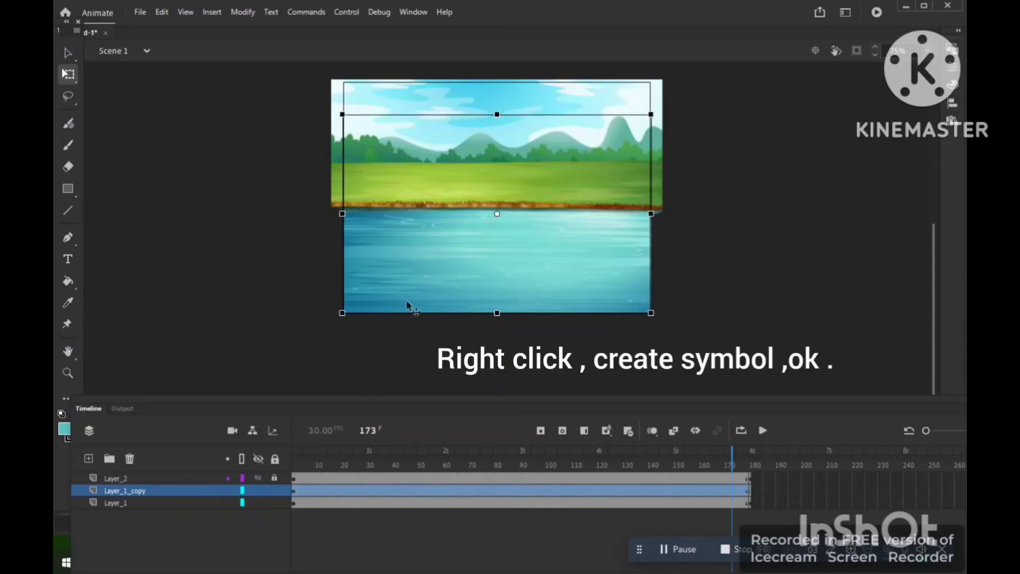
right_click(430, 270)
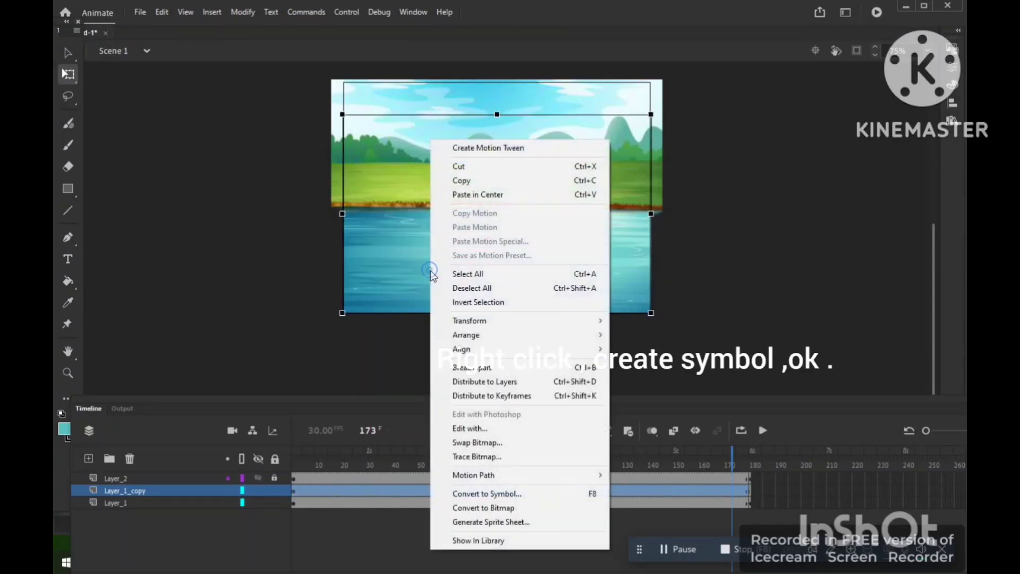
click(501, 494)
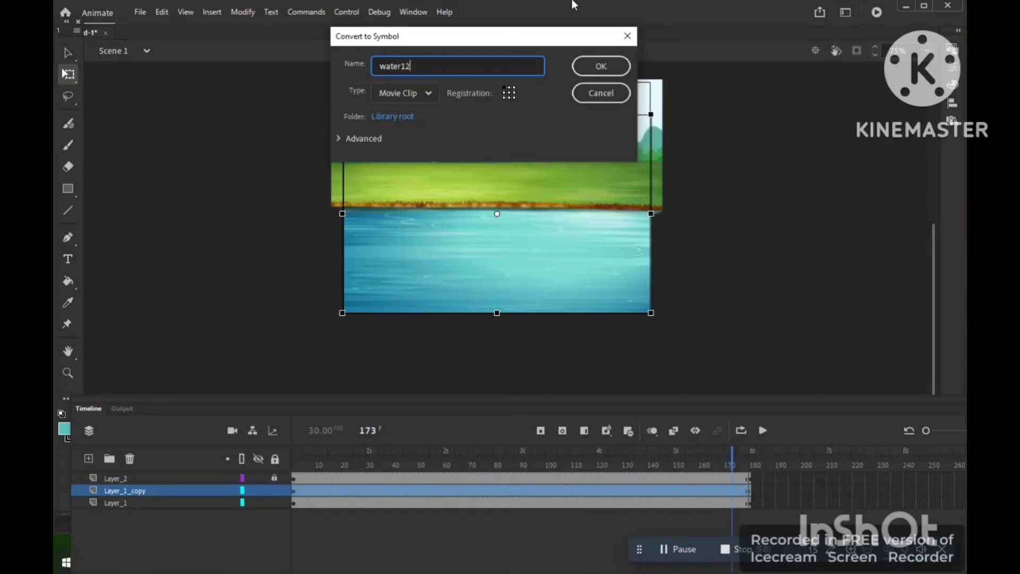
click(605, 68)
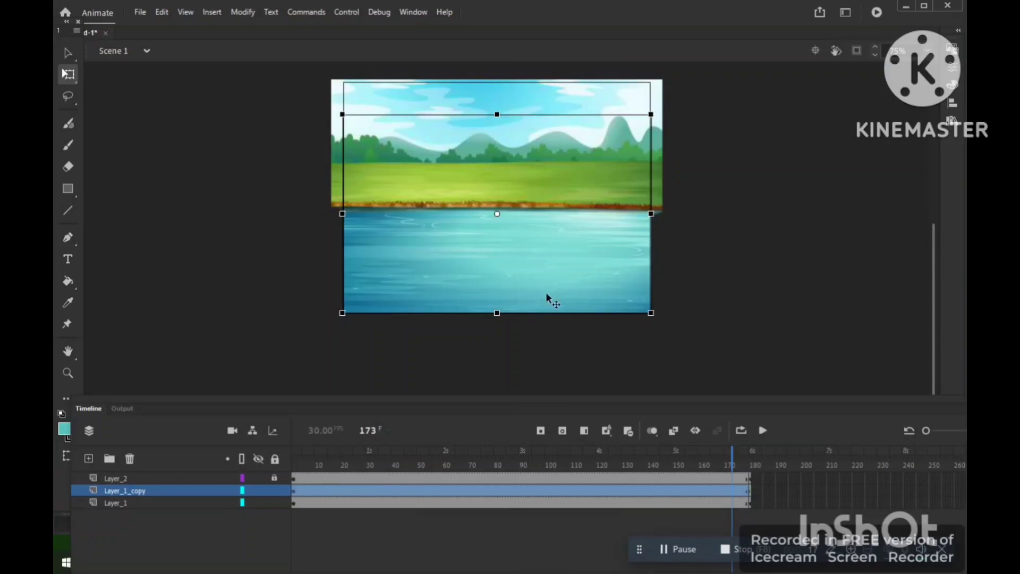
- Open the water12 symbol for editing and extend its Layer_1 to frame 210
double_click(435, 279)
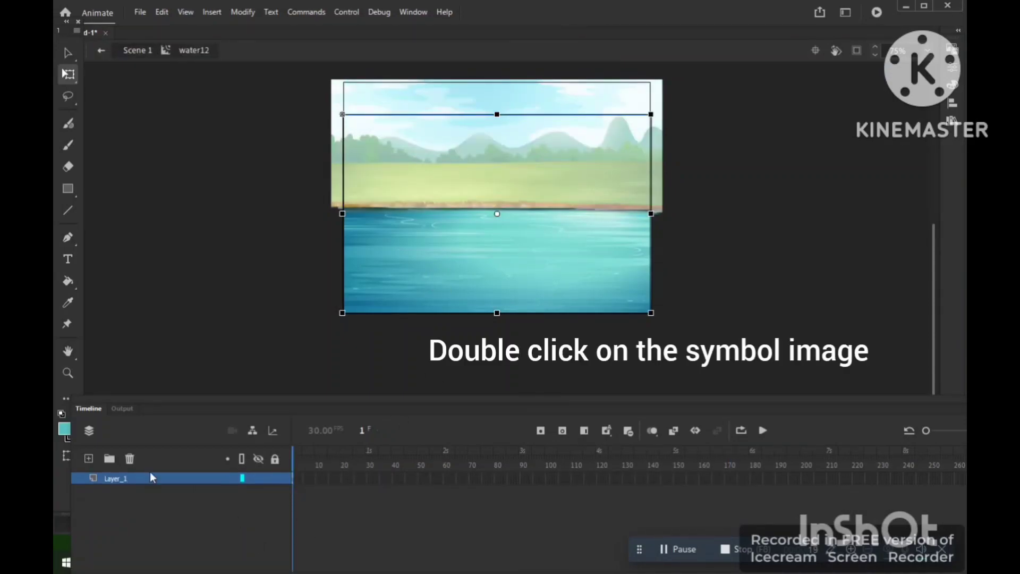
click(750, 478)
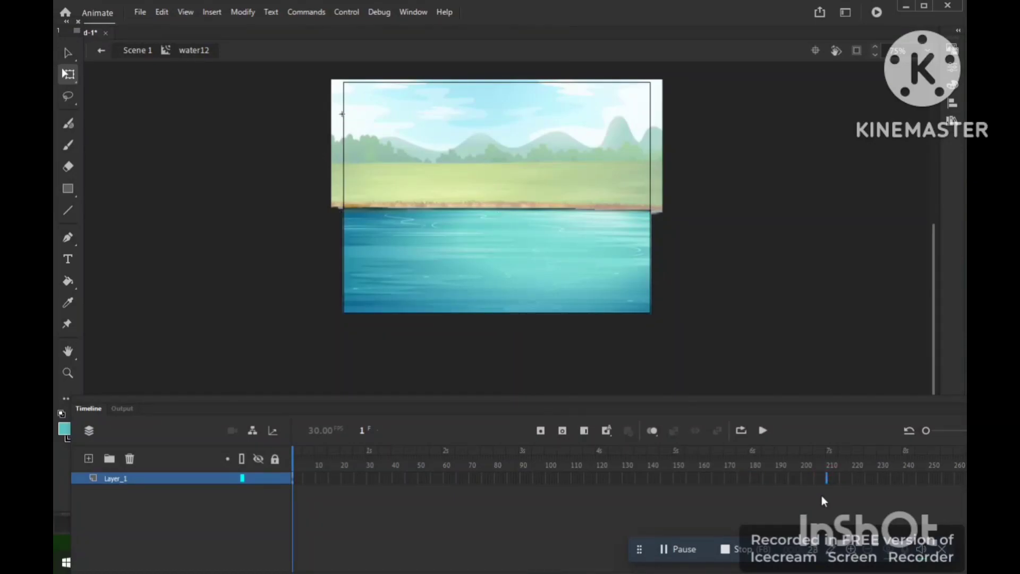
key(F5)
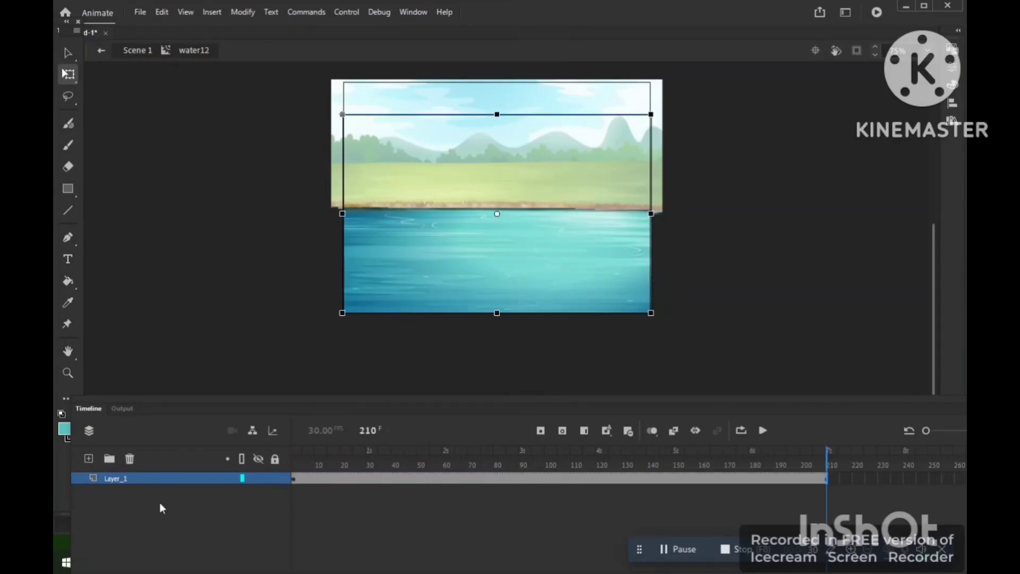
- Add a layer above the water inside the symbol and draw a thin teal rectangle along the water's upper edge, wider than the stage
click(89, 459)
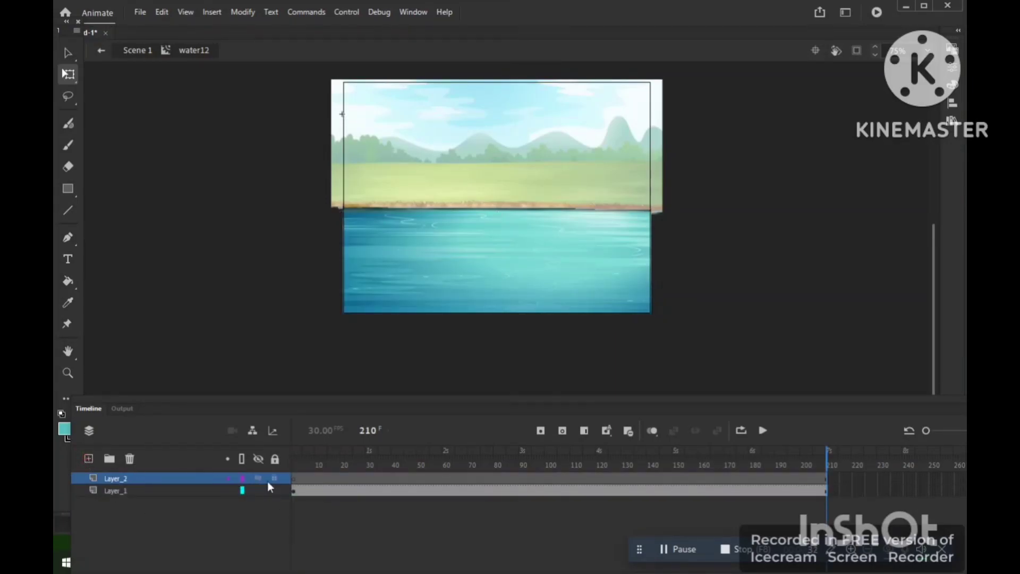
click(291, 478)
click(66, 189)
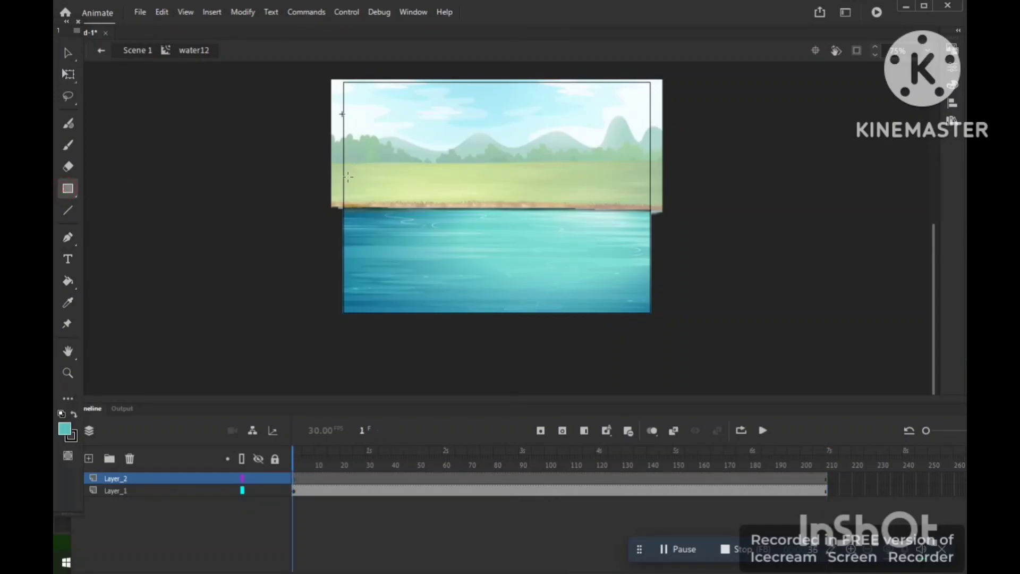
mouse_move(294, 203)
mouse_down()
mouse_move(552, 215)
mouse_move(729, 210)
mouse_up()
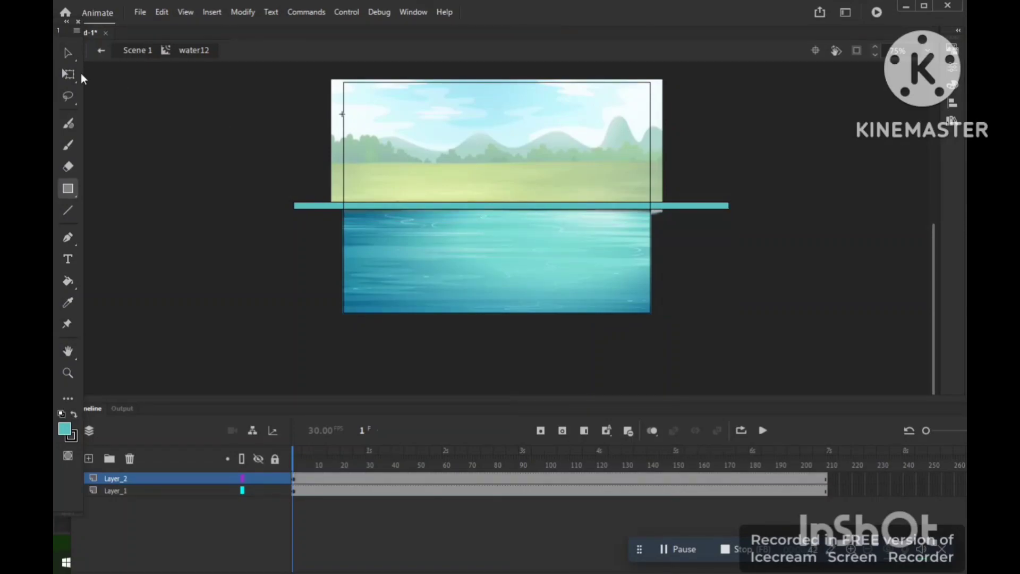
- Copy the teal bar just below itself with a thin gap, and copy that pair below to make four evenly spaced bars
click(66, 51)
click(633, 209)
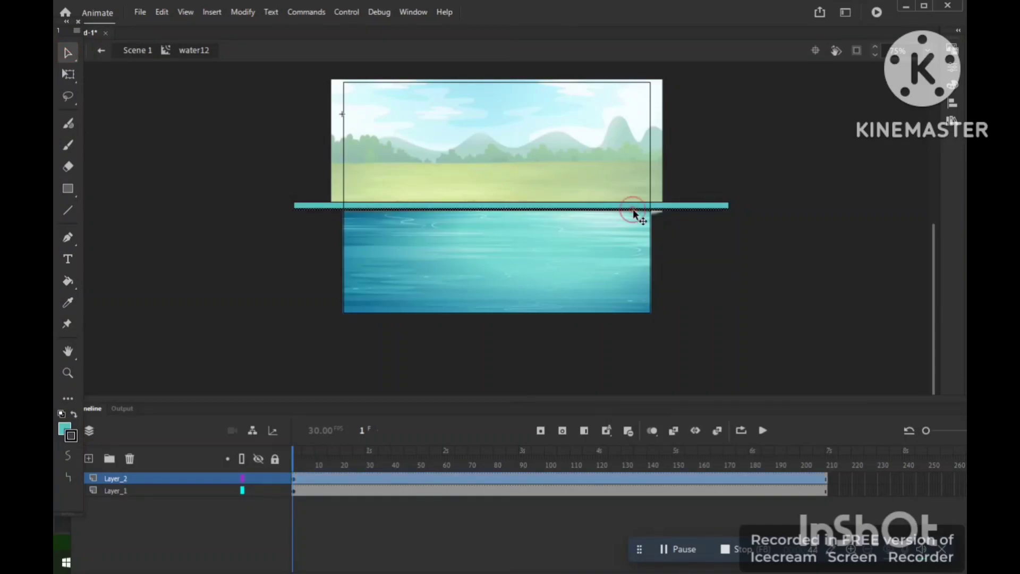
click(599, 208)
drag(599, 215, 601, 218)
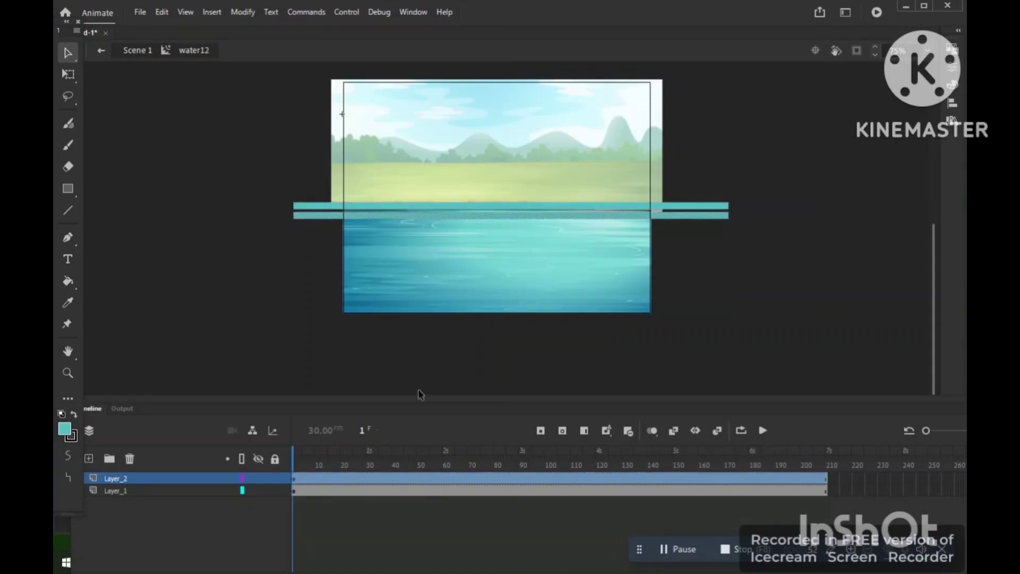
click(292, 478)
click(500, 205)
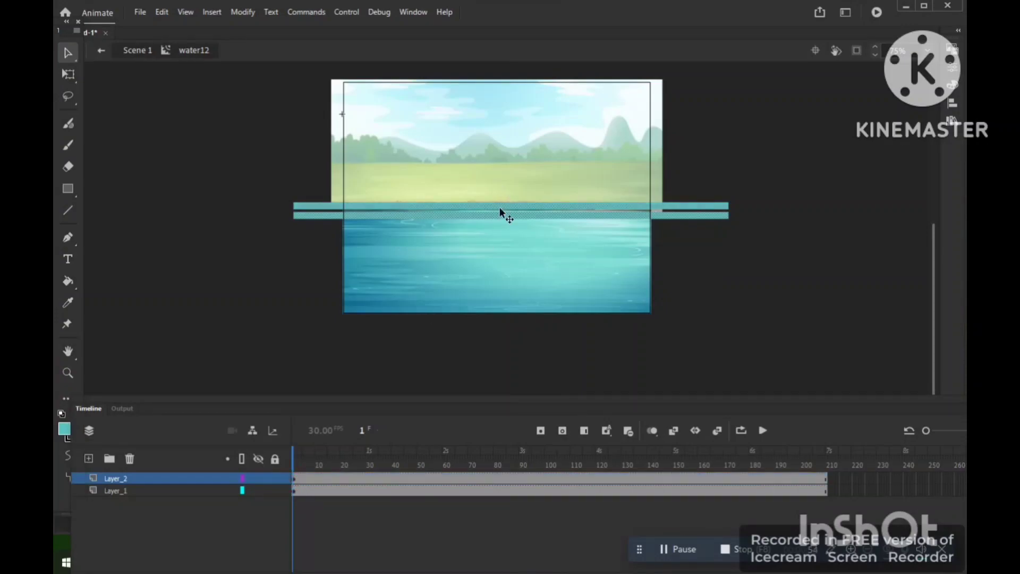
alt+drag(501, 215, 500, 233)
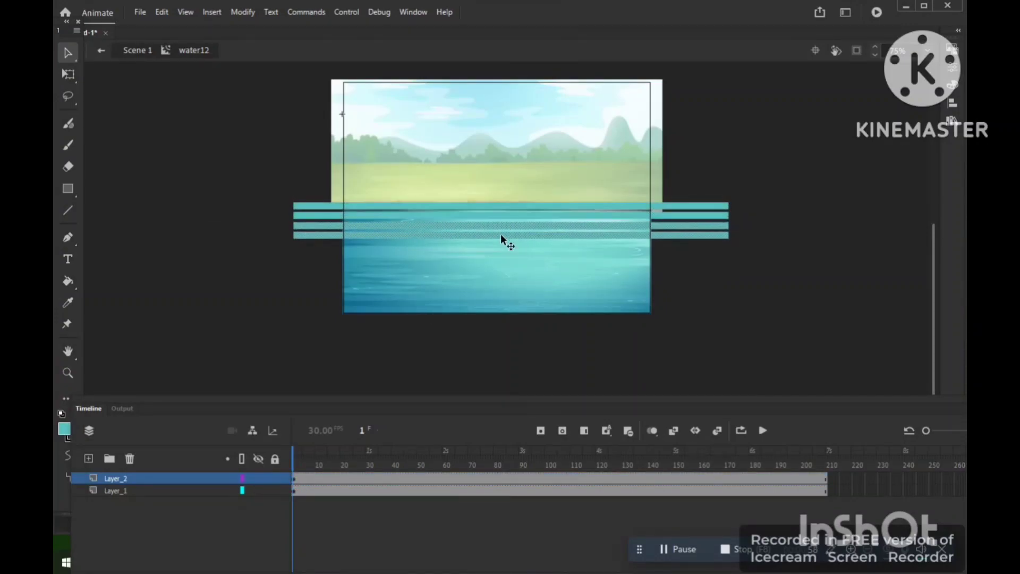
- Select all four bars on Layer_2, copy them directly below, and nudge the copies up to match the bar spacing
click(293, 478)
alt+drag(512, 232, 513, 272)
key(Up)
key(Up)
key(Up)
key(Up)
- Copy the lowest four bars down to the stage's lower edge and nudge them up to keep the same gap
alt+drag(514, 272, 516, 314)
key(Up)
key(Up)
key(Up)
key(Up)
key(Up)
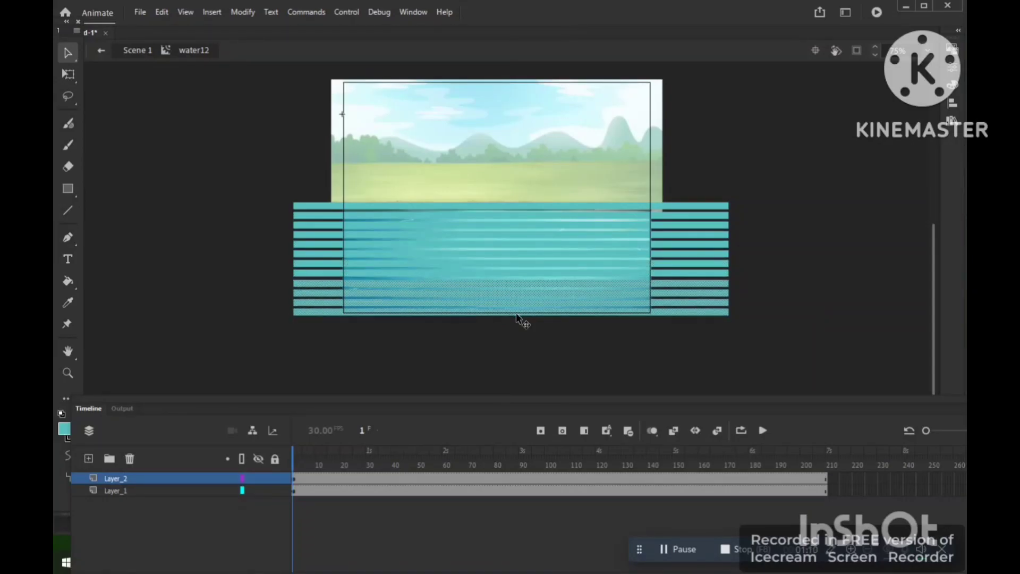
- Place another copy of the four bars just beyond the stage's lower edge, nudged up to an even gap
alt+drag(516, 314, 519, 356)
key(Up)
key(Up)
key(Up)
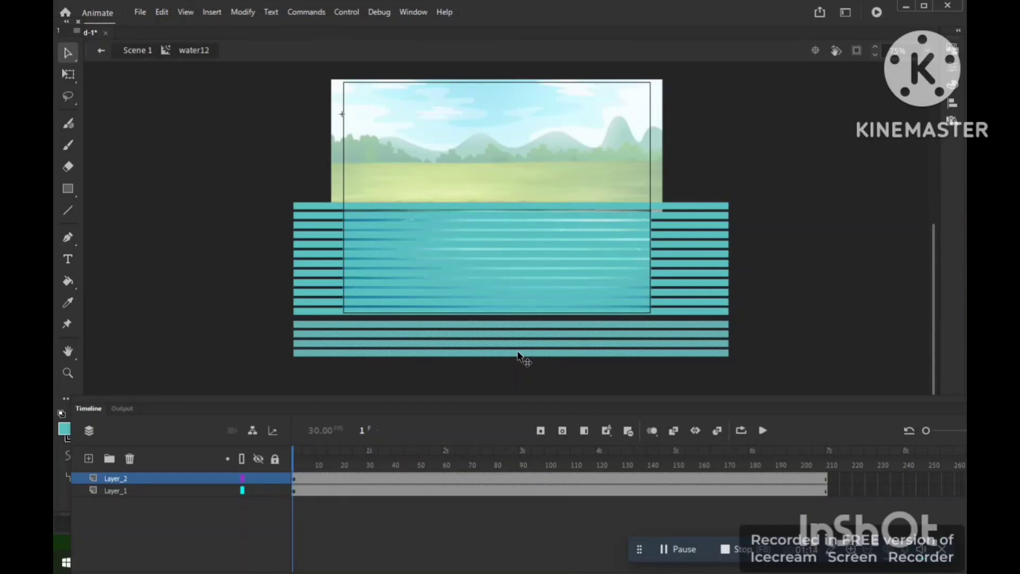
key(Up)
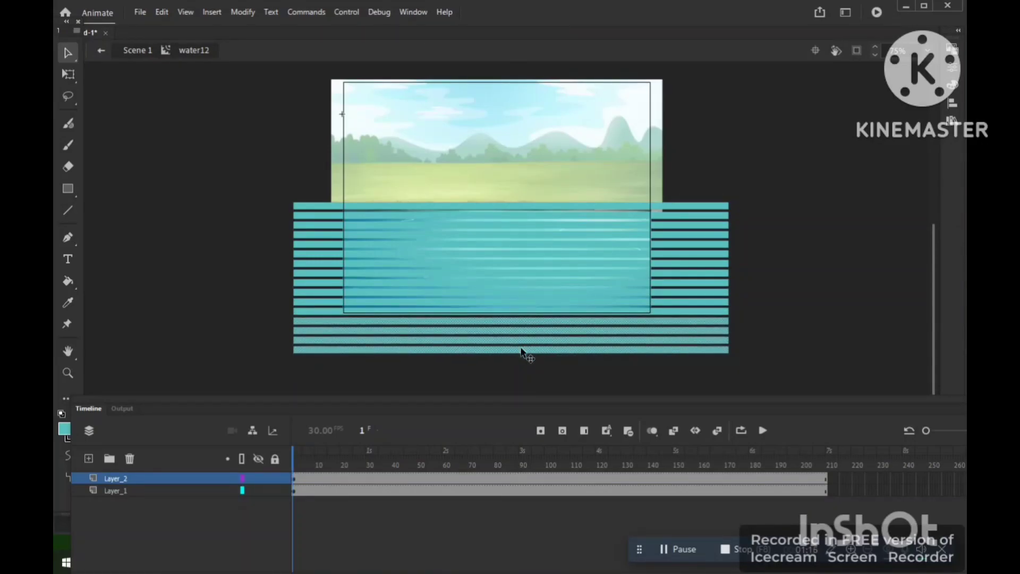
- Extend the striped pattern further below the stage with another copied block of four bars, nudged up to match the spacing
alt+drag(521, 349, 522, 394)
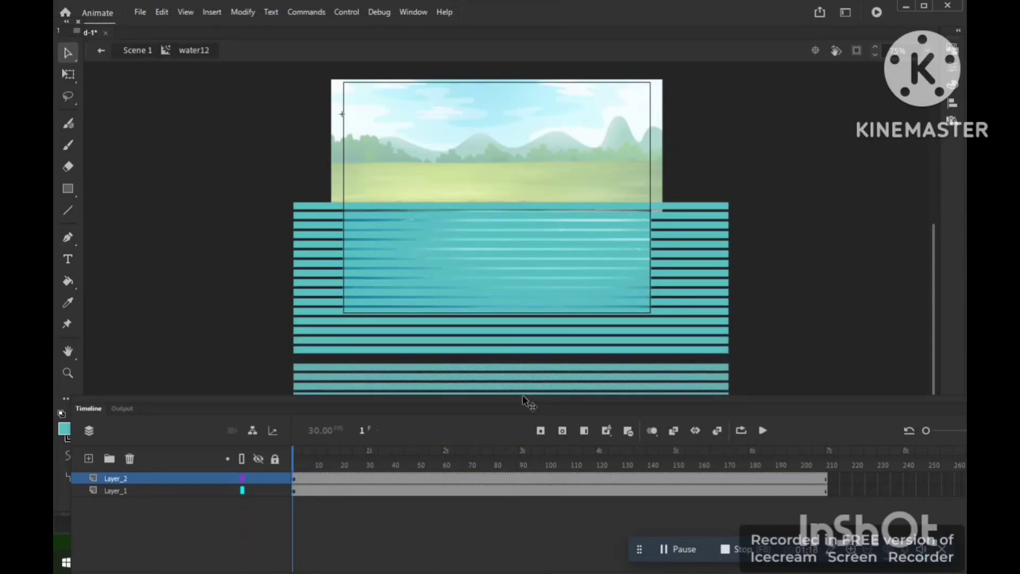
key(Up)
key(Up)
key(Up)
key(Up)
key(Up)
key(Up)
key(Up)
key(Up)
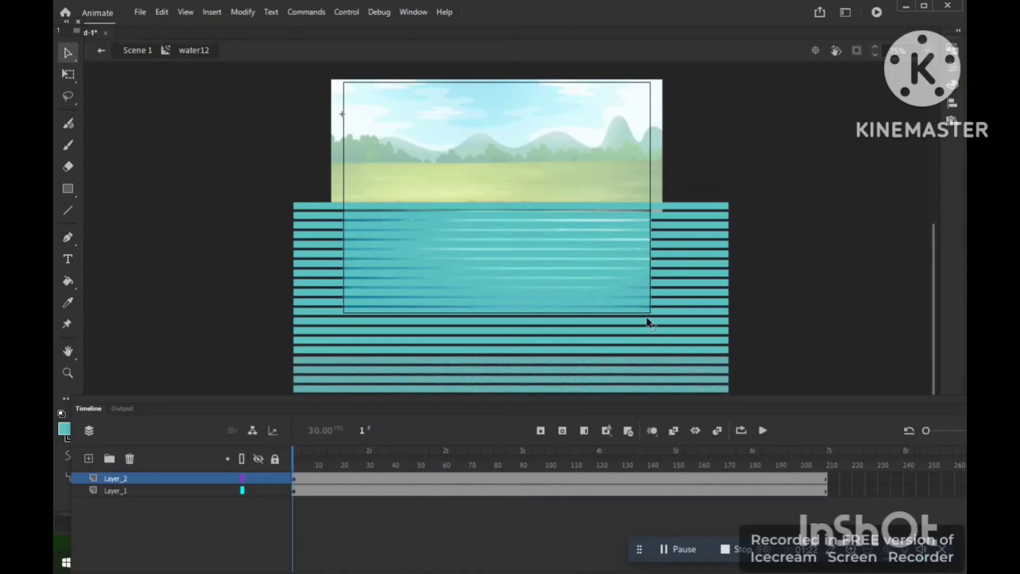
- Add one more copied block of four bars at the pattern's lower end and nudge it up to close the gap
scroll(656, 311, down, 5)
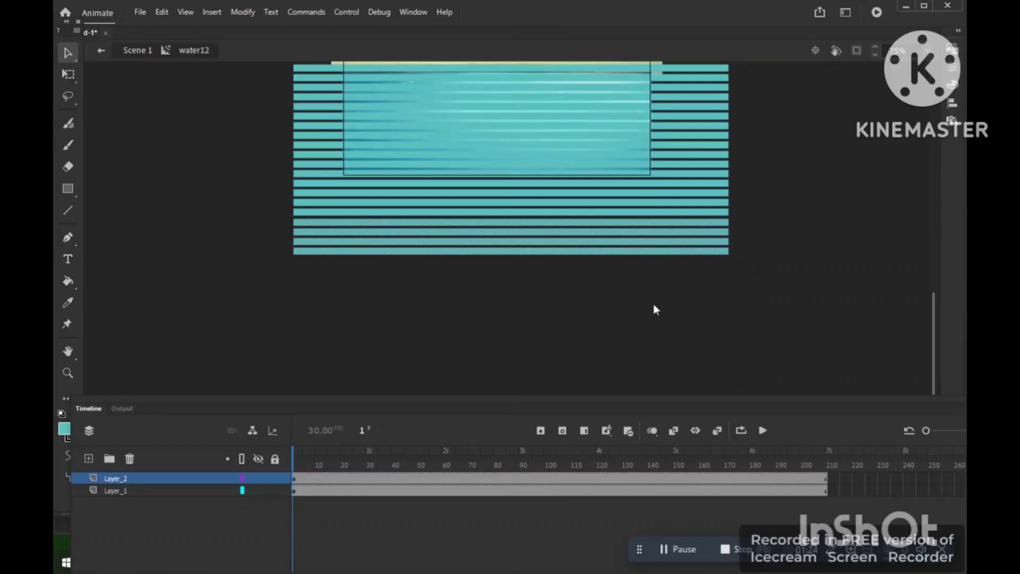
drag(610, 260, 612, 297)
key(Up)
key(Up)
key(Up)
key(Up)
key(Up)
key(Up)
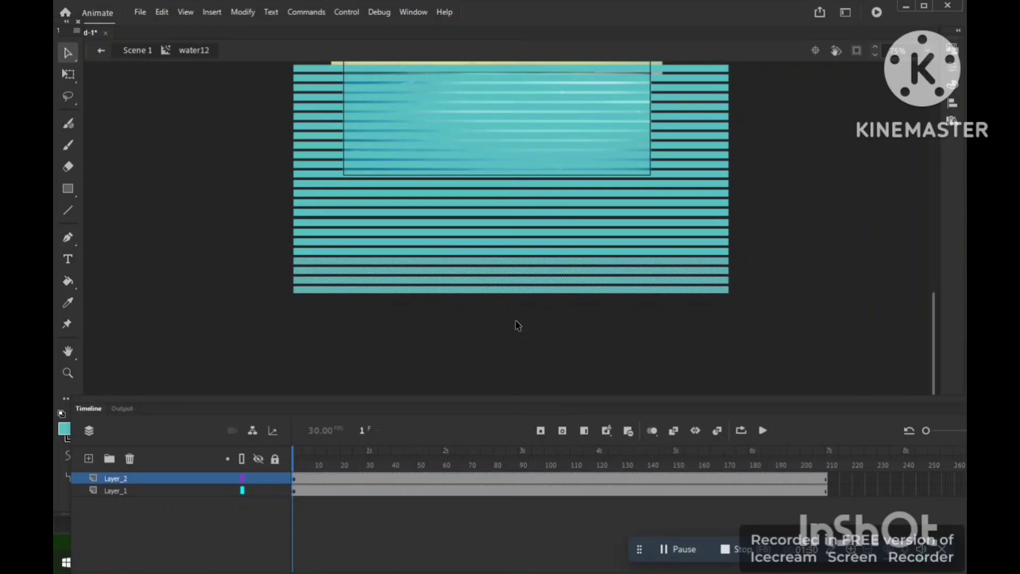
- Convert all the bars on Layer_2's first frame into a movie clip symbol named "wave"
click(293, 479)
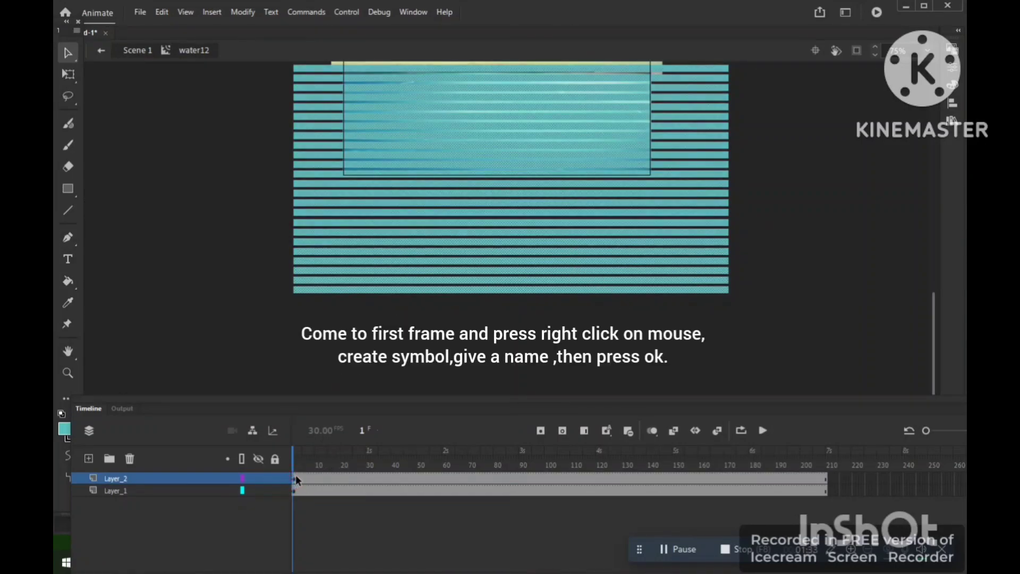
right_click(515, 234)
mouse_move(581, 462)
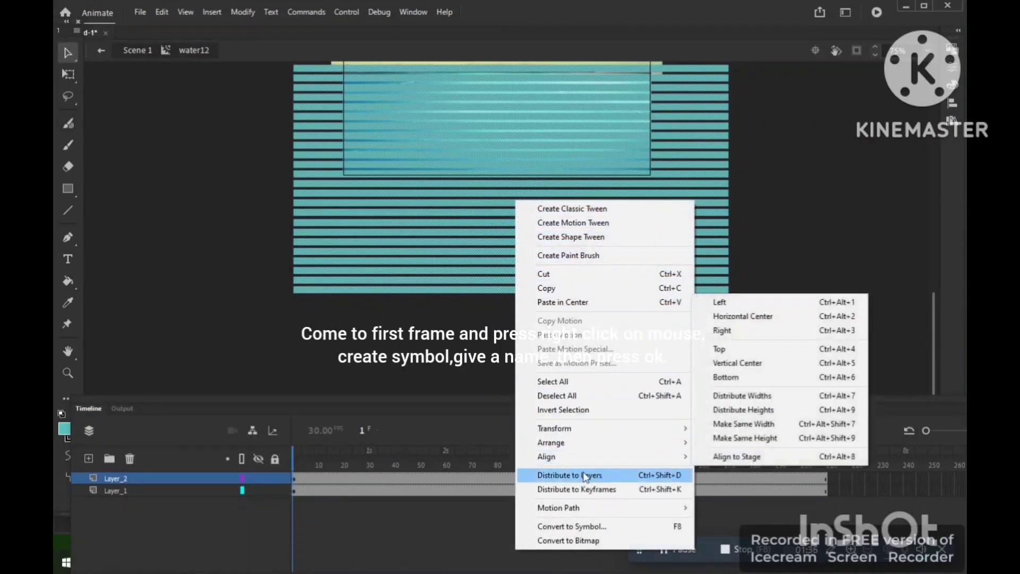
click(627, 527)
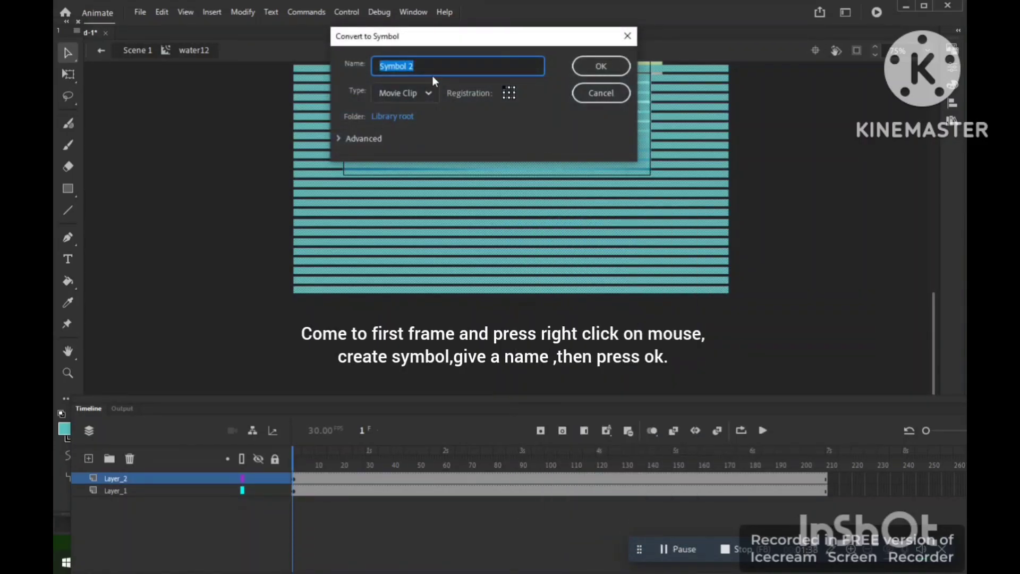
key(BackSpace)
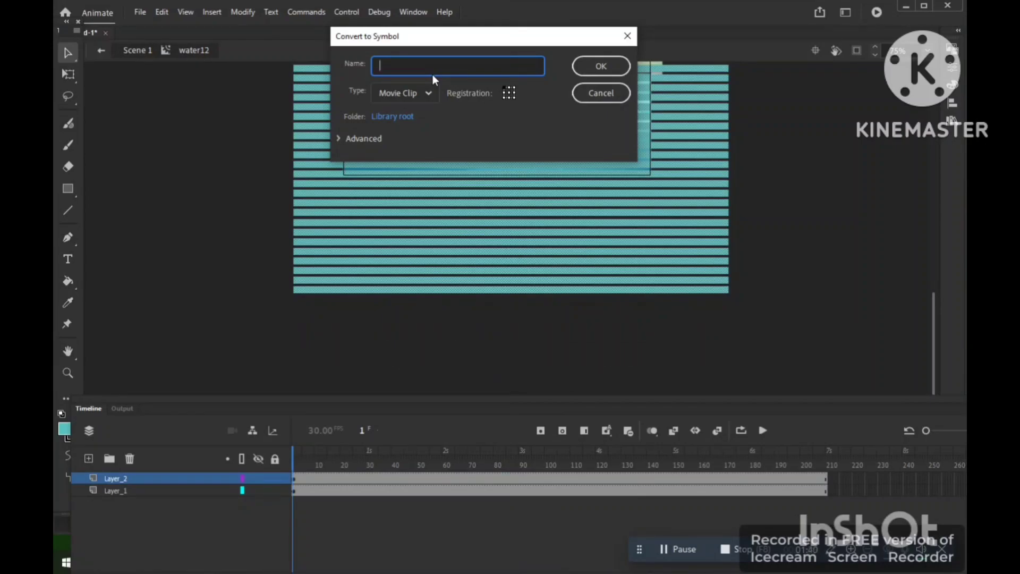
text(wave)
click(606, 64)
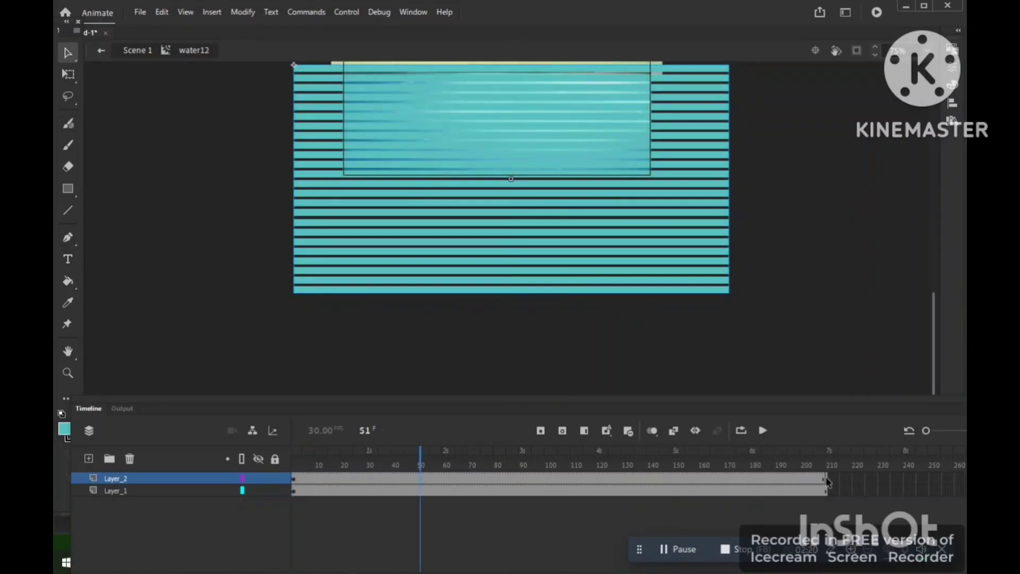
- On Layer_2's last frame, 210, move the bar pattern straight up until its lower end sits just below the stage's lower edge
click(825, 478)
key(shift+Up)
key(shift+Up)
key(shift+Up)
key(shift+Up)
key(shift+Up)
key(shift+Up)
key(shift+Up)
key(shift+Up)
key(shift+Up)
key(shift+Up)
key(shift+Up)
key(shift+Up)
key(shift+Up)
key(shift+Up)
key(shift+Up)
key(shift+Up)
key(shift+Up)
key(shift+Up)
key(shift+Up)
key(shift+Up)
key(shift+Up)
key(shift+Up)
key(shift+Up)
key(shift+Up)
key(shift+Up)
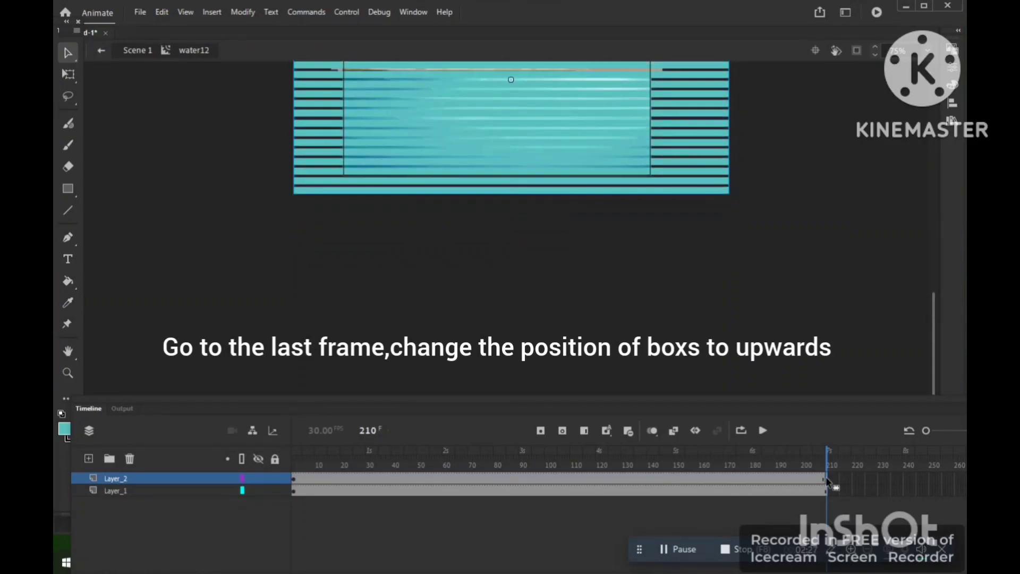
- Apply a classic tween to the bars on Layer_2 and turn that layer into a mask over Layer_1
click(292, 479)
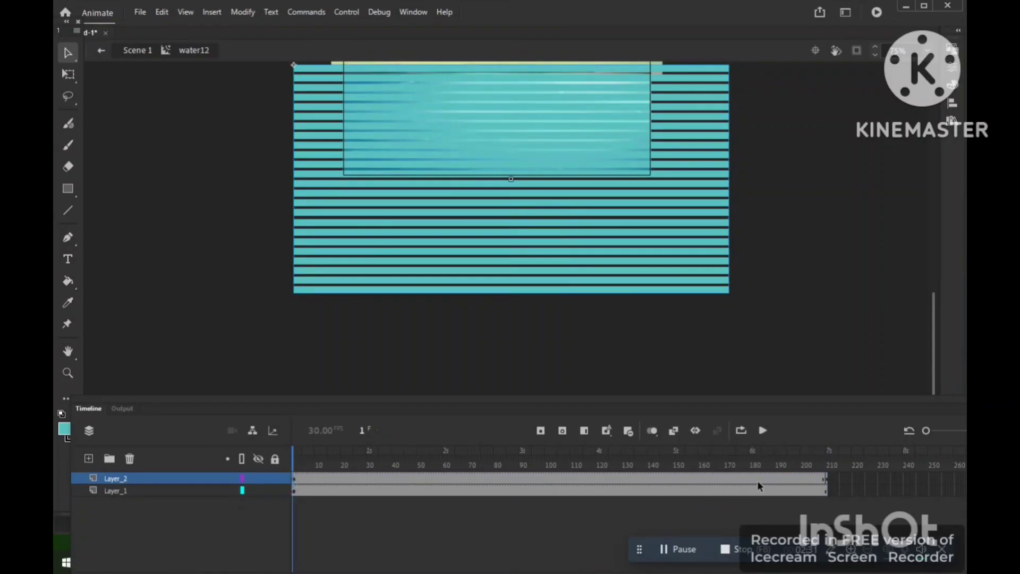
right_click(717, 478)
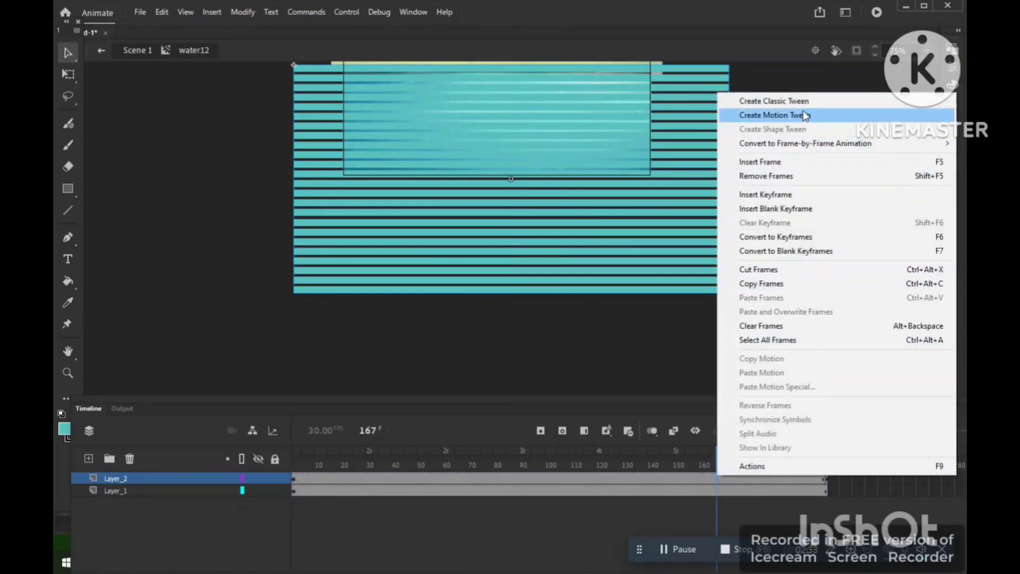
click(774, 101)
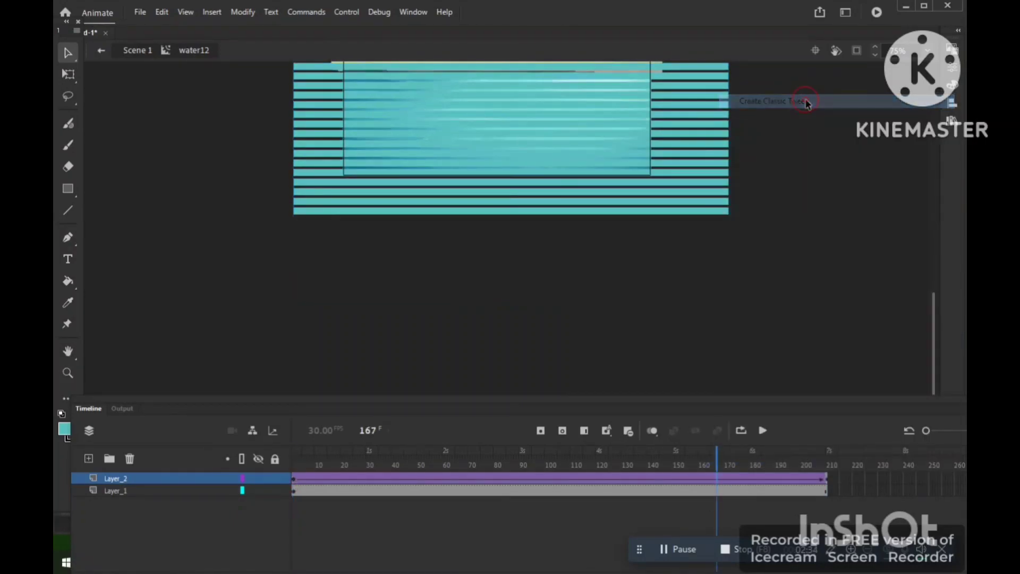
right_click(144, 479)
click(218, 342)
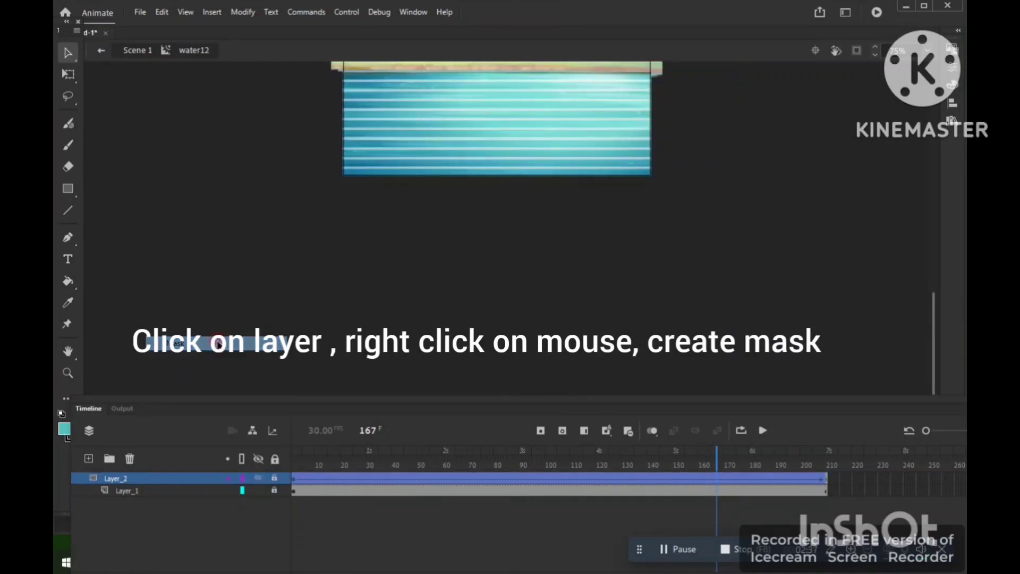
drag(718, 460, 748, 495)
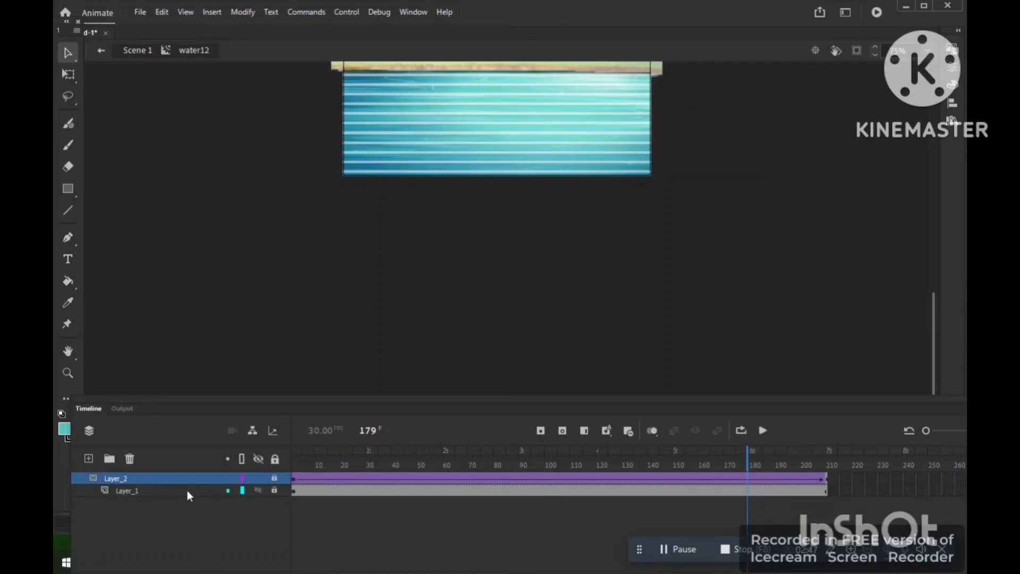
- Return to Scene 1 and extend Layer_2, Layer_1_copy and Layer_1 to about frame 210 to match the water symbol's length
click(137, 50)
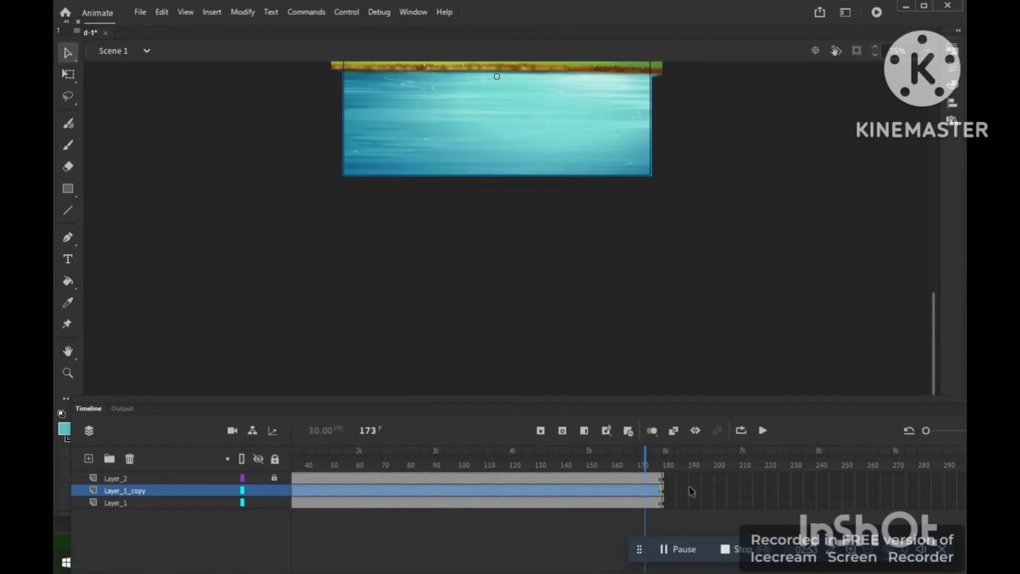
drag(586, 505, 617, 507)
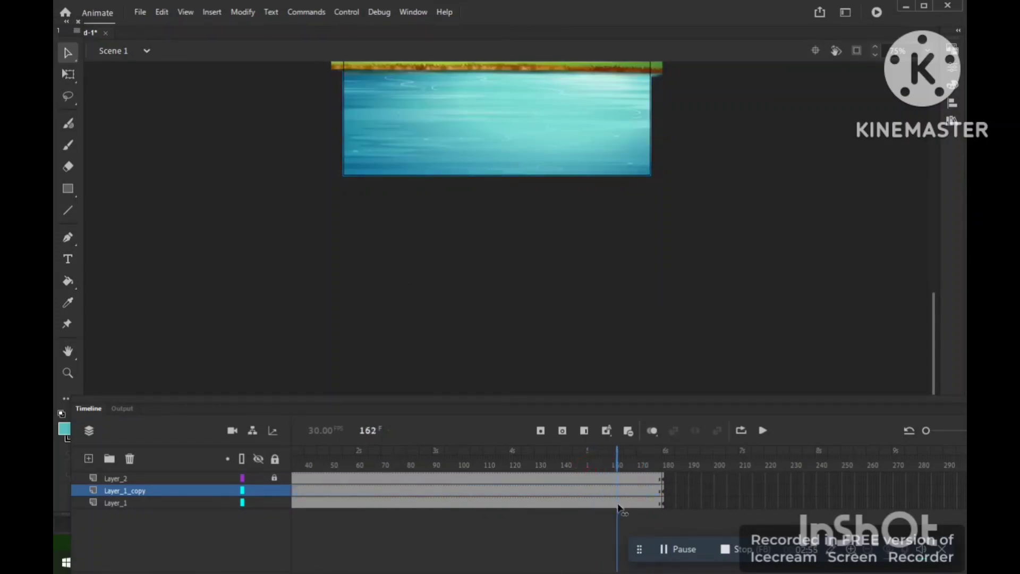
drag(581, 474, 650, 513)
key(F5)
click(539, 471)
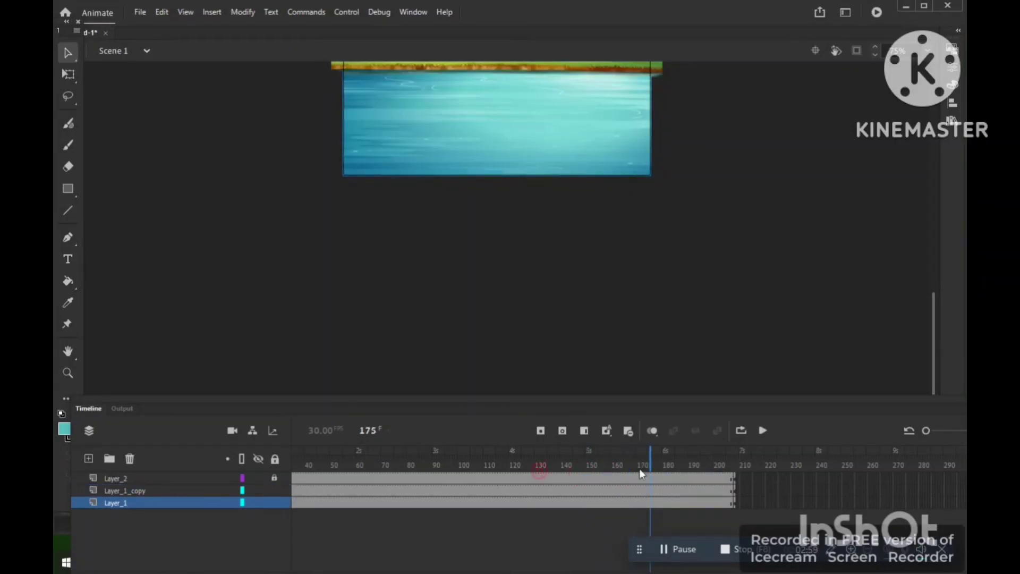
drag(665, 471, 671, 472)
click(670, 504)
key(F5)
key(F5)
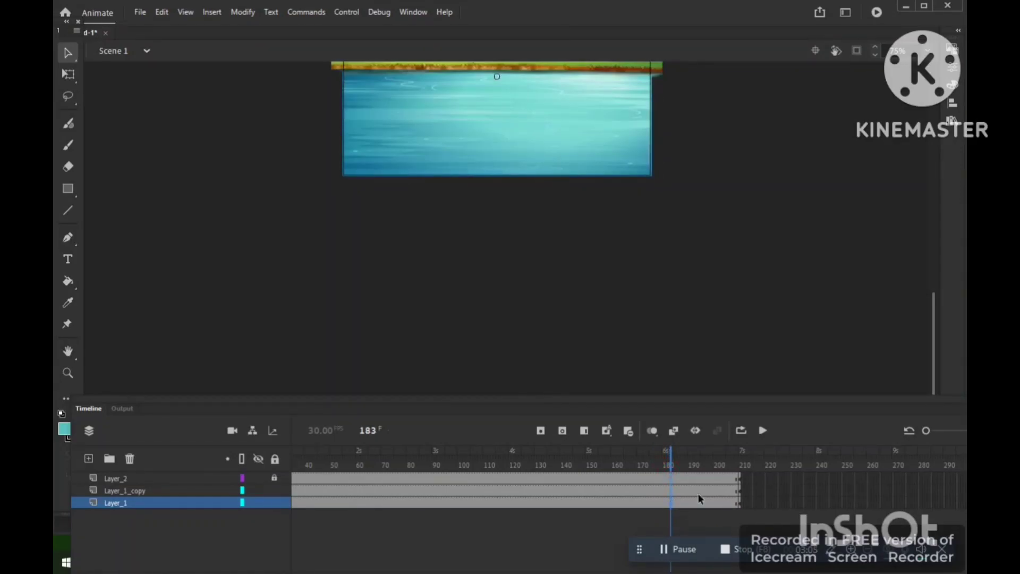
- Scale up the water on Layer_1 slightly with Scale and Rotate so it extends just past the stage edges
drag(368, 502, 323, 499)
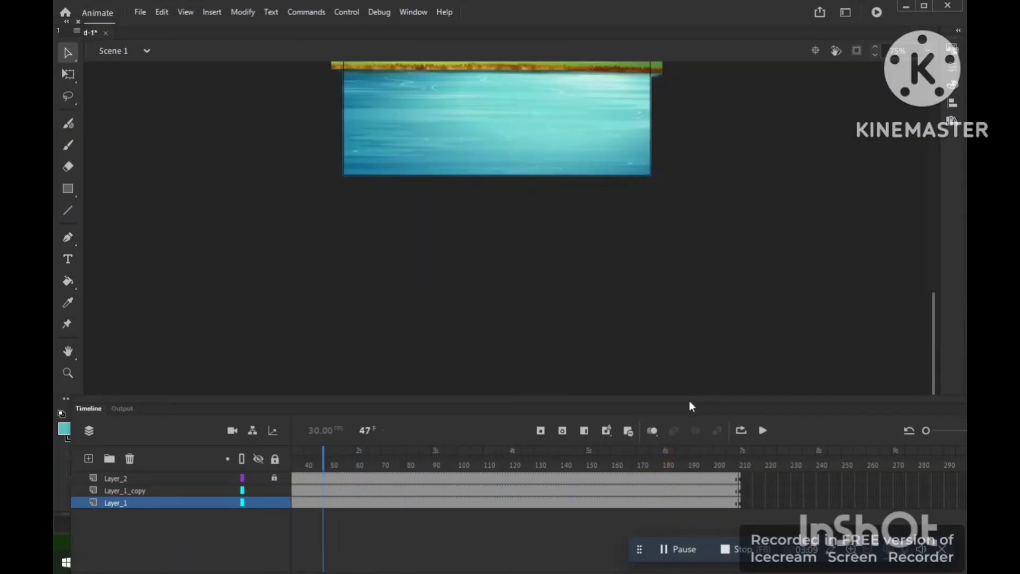
scroll(690, 396, up, 3)
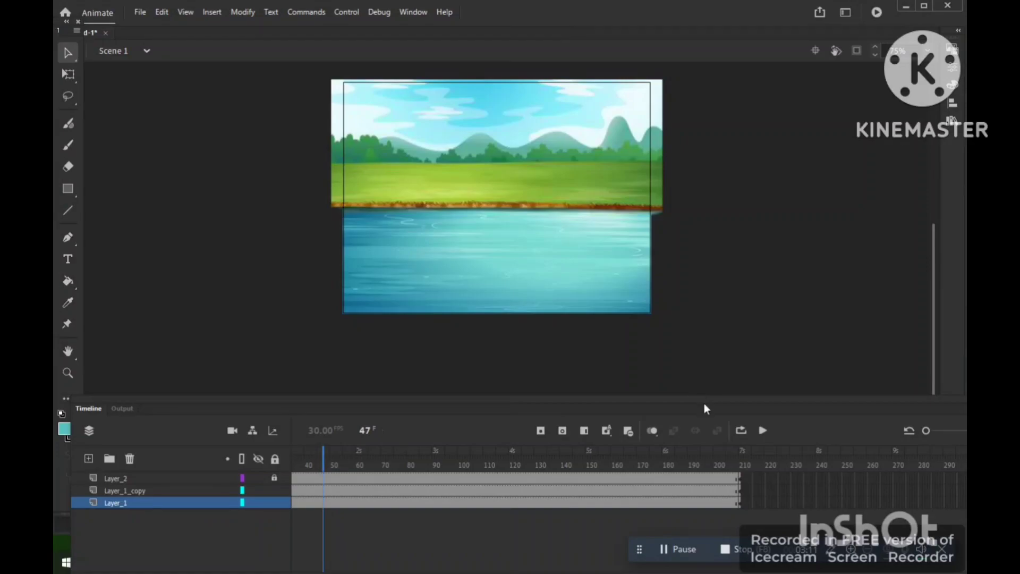
drag(706, 397, 707, 385)
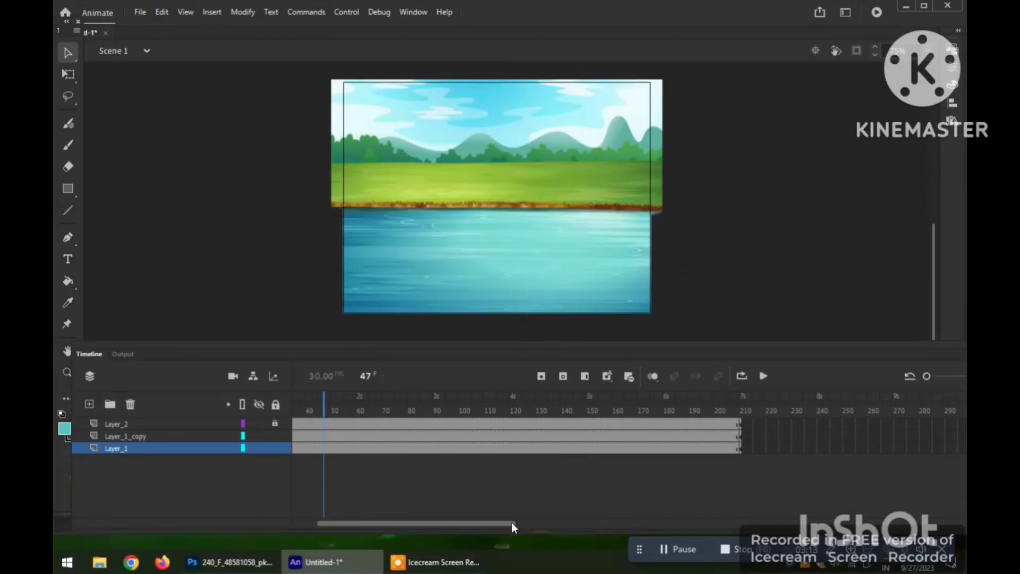
drag(512, 522, 479, 525)
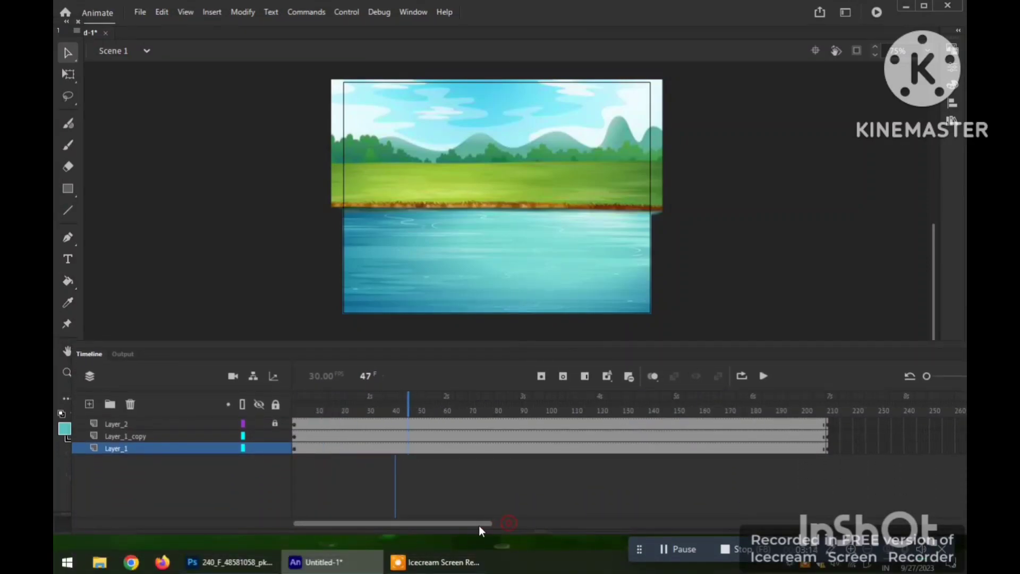
click(275, 436)
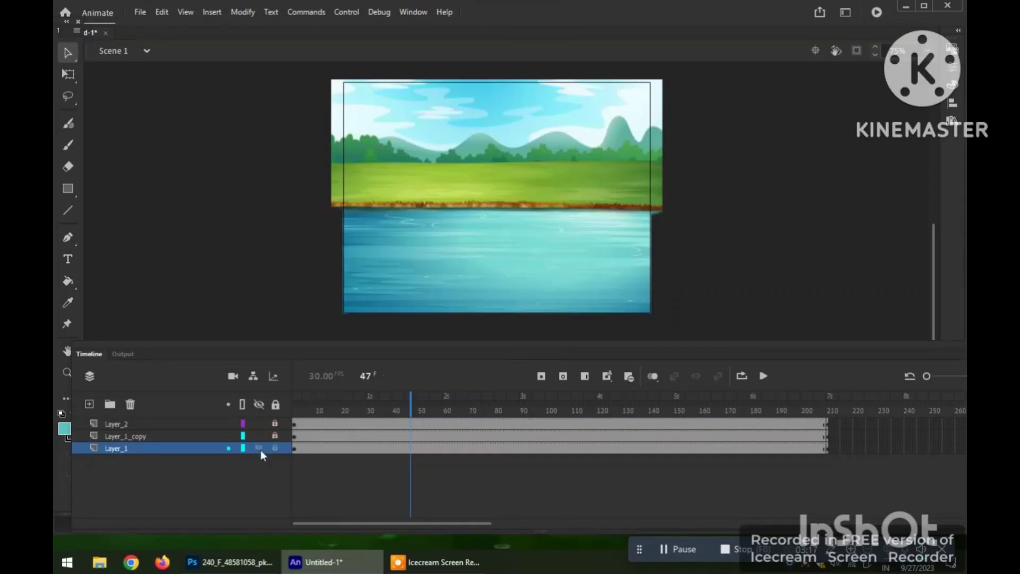
click(189, 448)
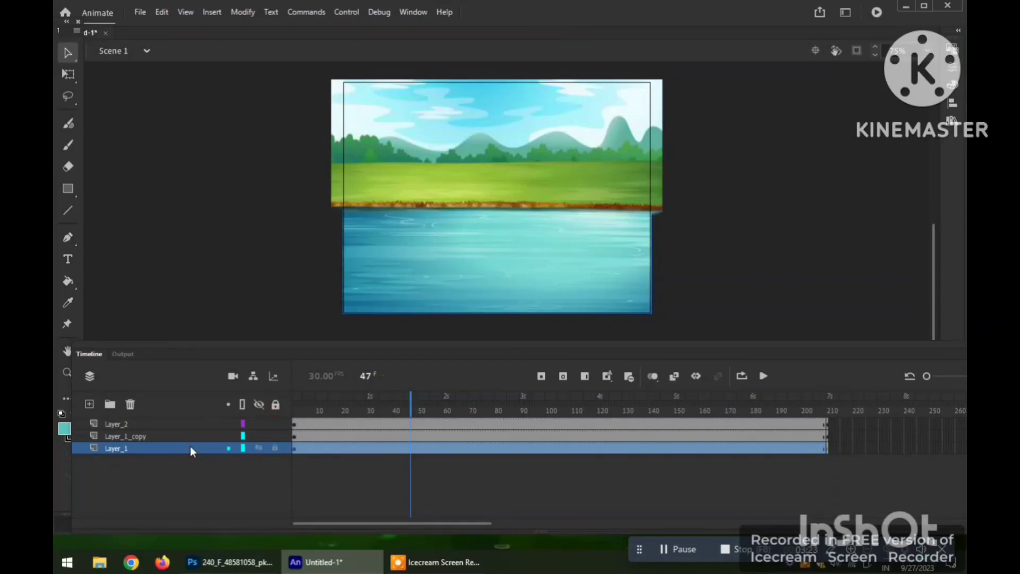
key(ctrl+alt+s)
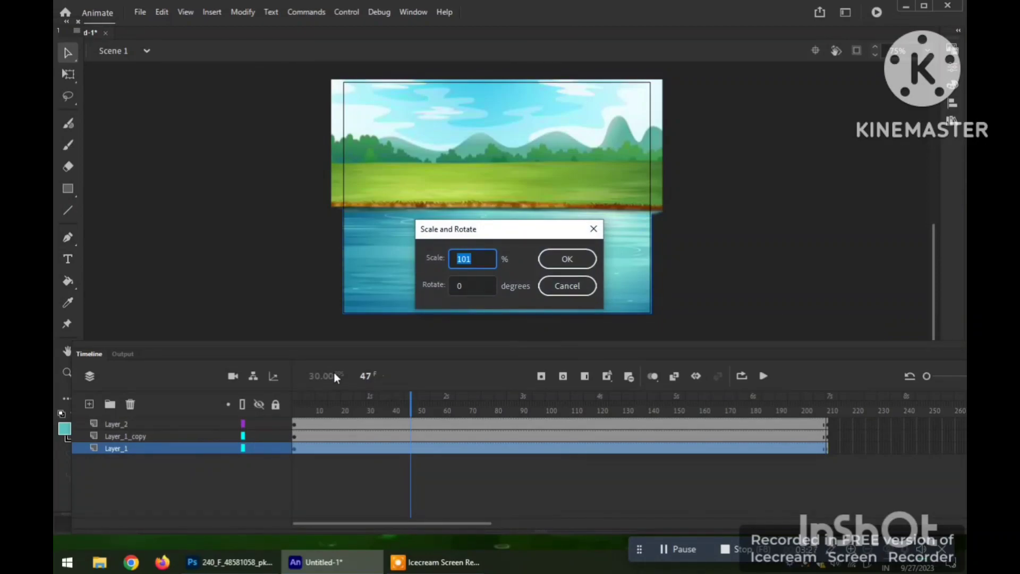
key(BackSpace)
click(572, 256)
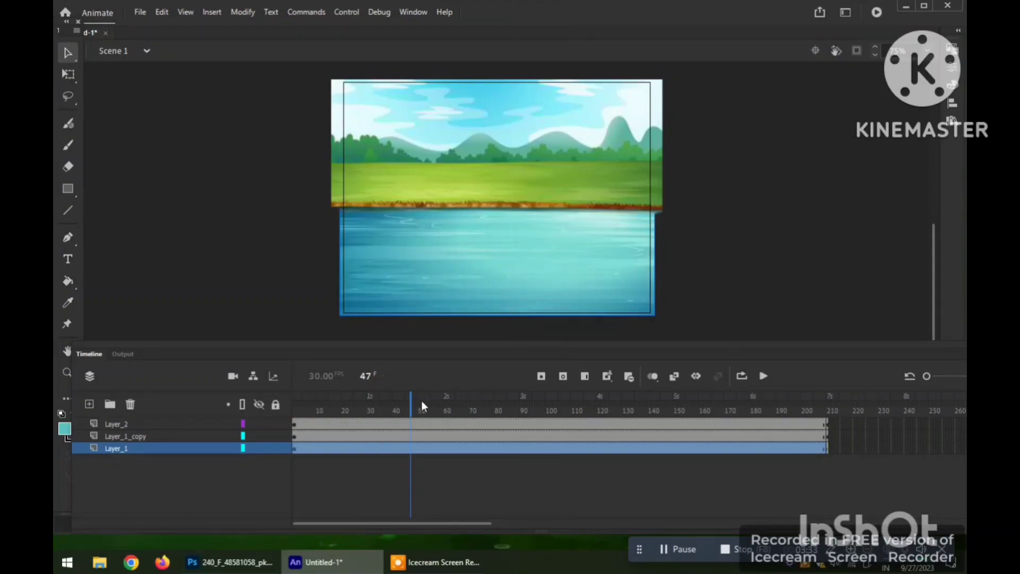
- Go back to frame 1 and test the movie, viewing the water motion maximized before restoring the preview window
drag(410, 403, 293, 434)
click(194, 444)
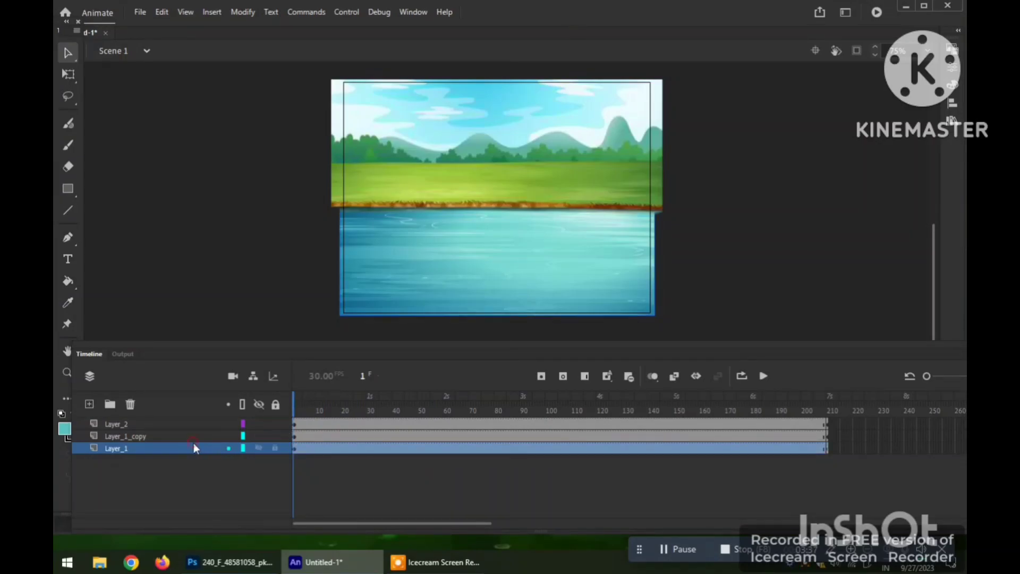
click(184, 431)
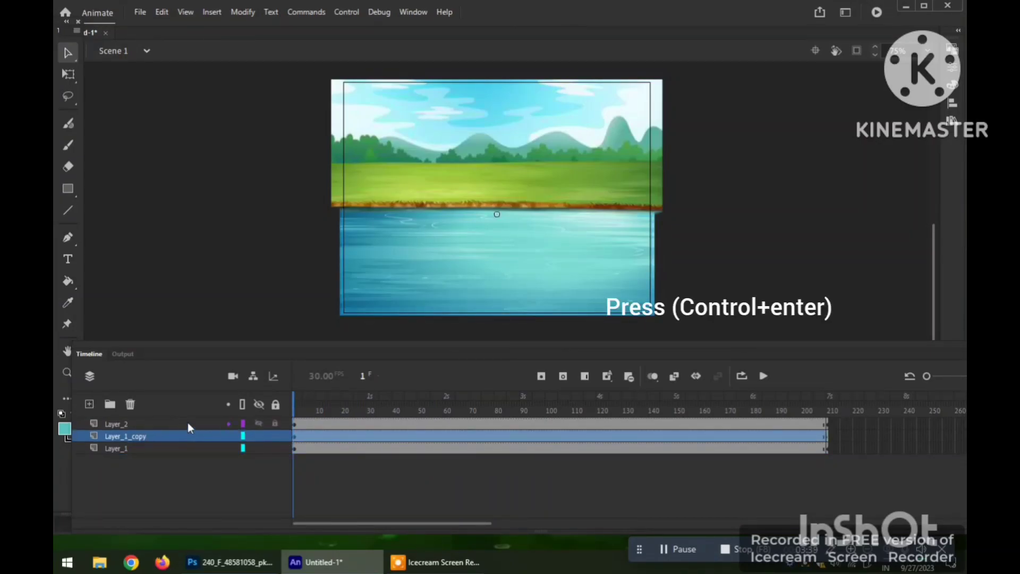
key(ctrl+Return)
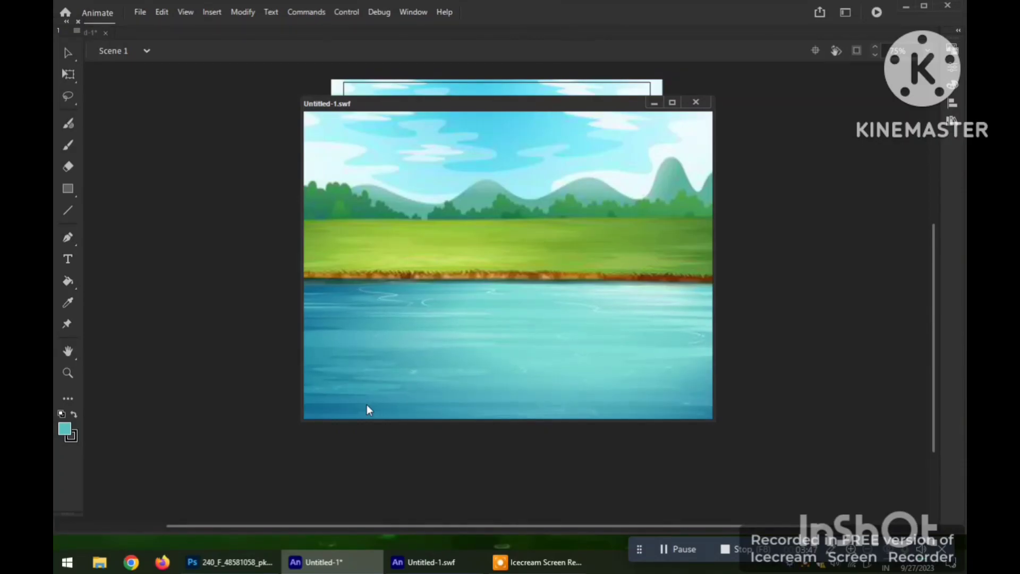
click(671, 103)
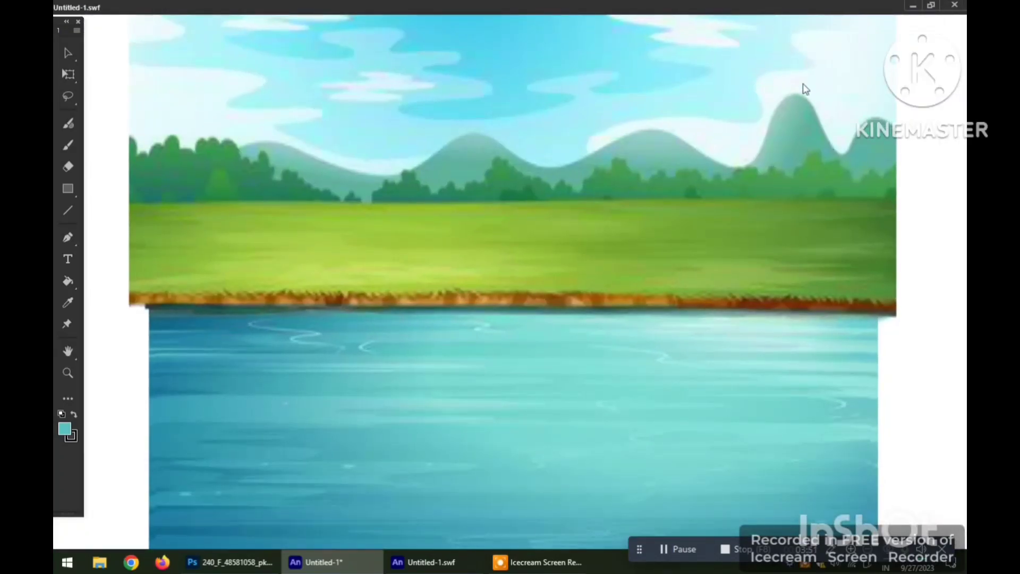
click(931, 5)
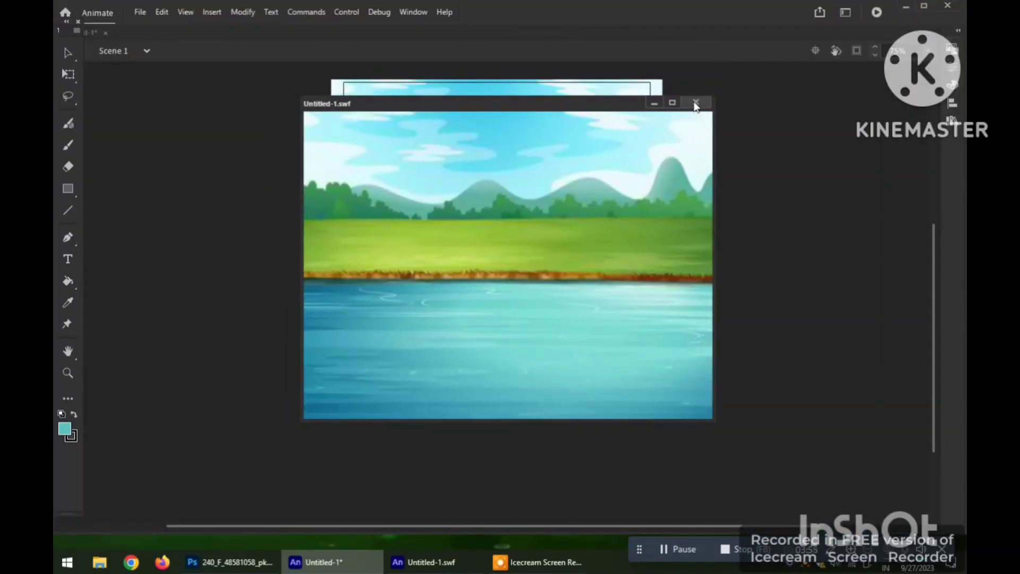